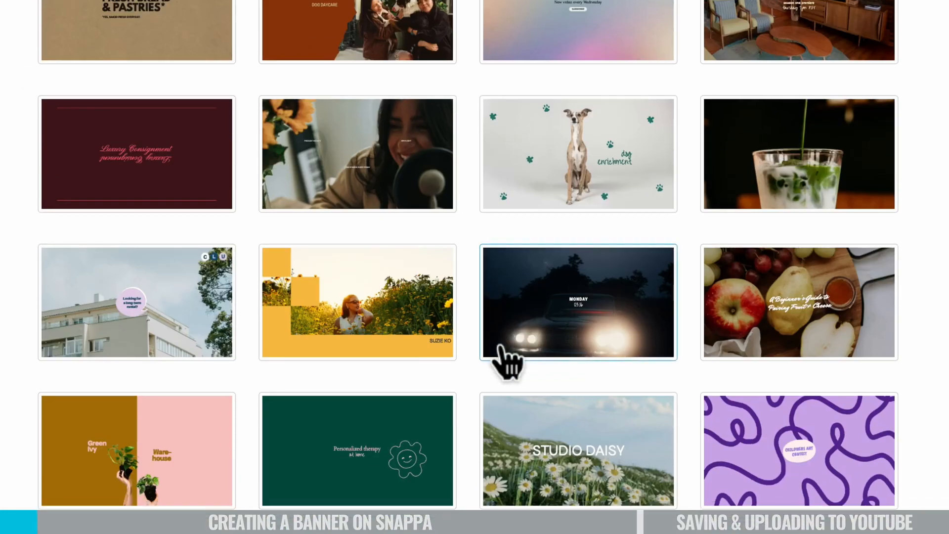
Browse the YouTube Banner (2560px x 1440px) templates and start a blank design from scratch.
{"action": "scroll", "coordinate": [501, 346], "scroll_direction": "down", "scroll_amount": 14}
{"action": "scroll", "coordinate": [498, 374], "scroll_direction": "down", "scroll_amount": 3}
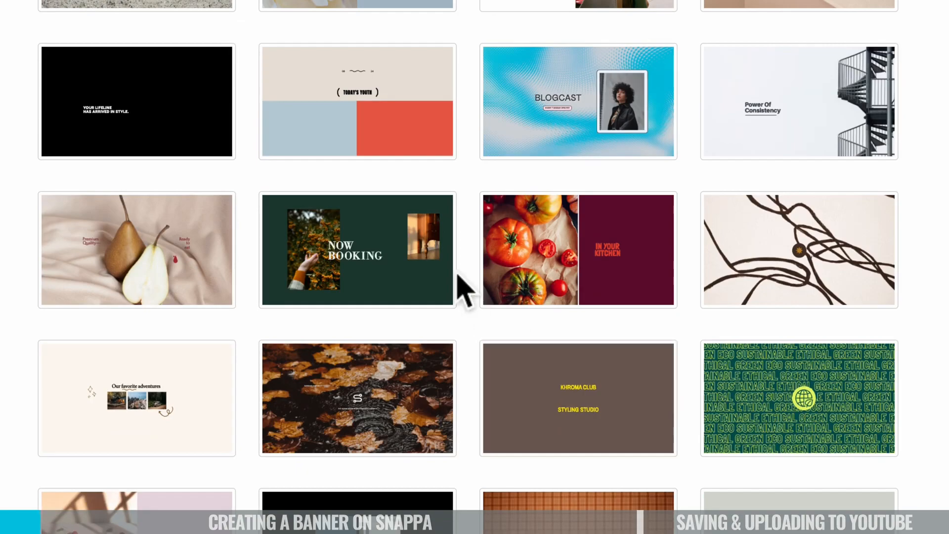
{"action": "scroll", "coordinate": [508, 435], "scroll_direction": "down", "scroll_amount": 20}
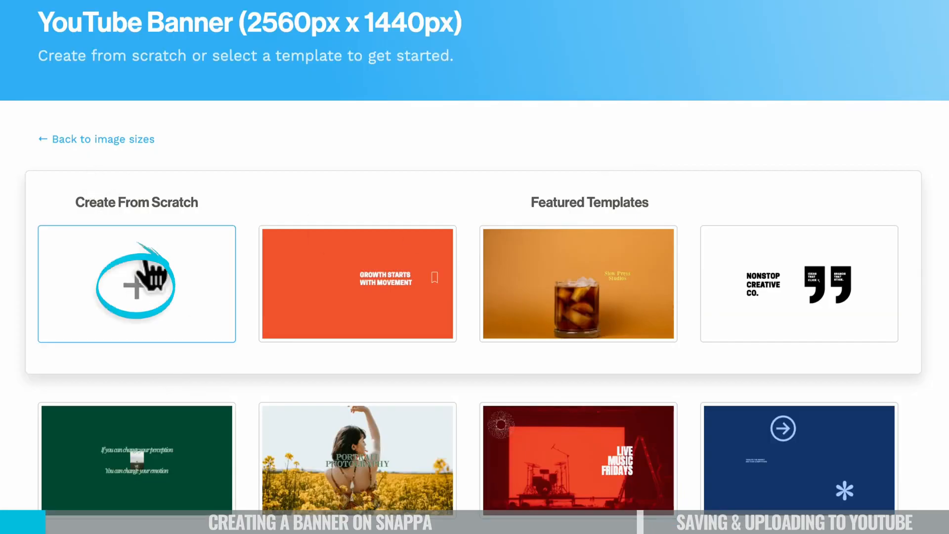
{"action": "left_click", "coordinate": [137, 285]}
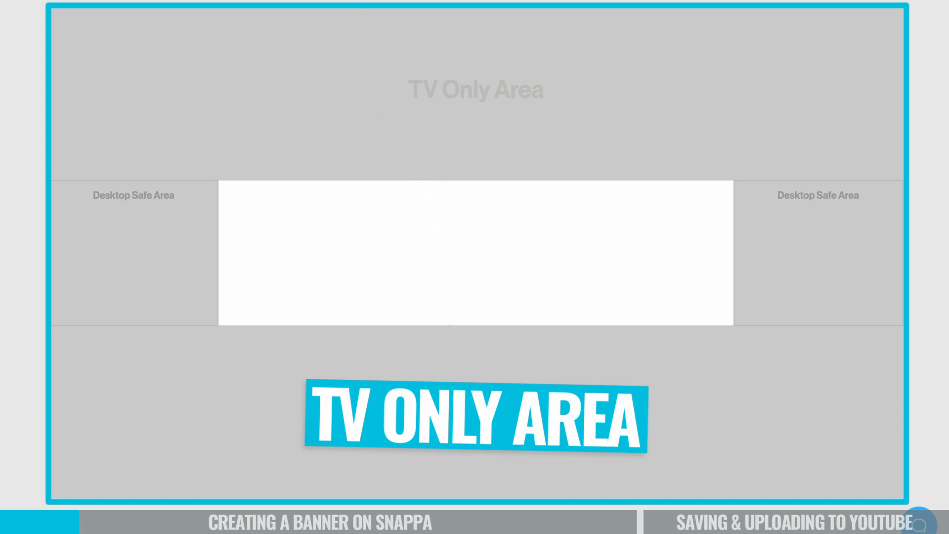
Preview the blank canvas without the YouTube safe zone overlay and turn the overlay back on.
{"action": "left_click", "coordinate": [435, 40]}
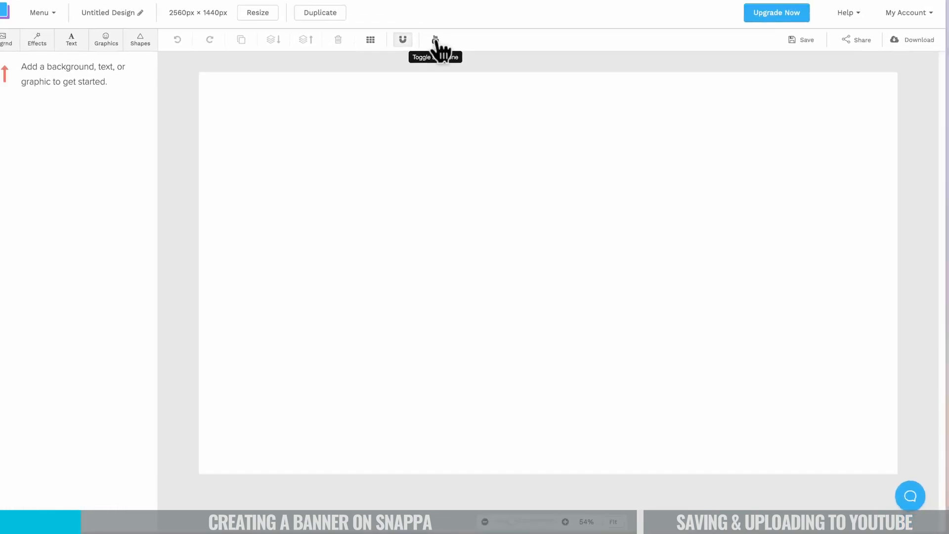
{"action": "left_click", "coordinate": [436, 41]}
{"action": "left_click", "coordinate": [436, 40]}
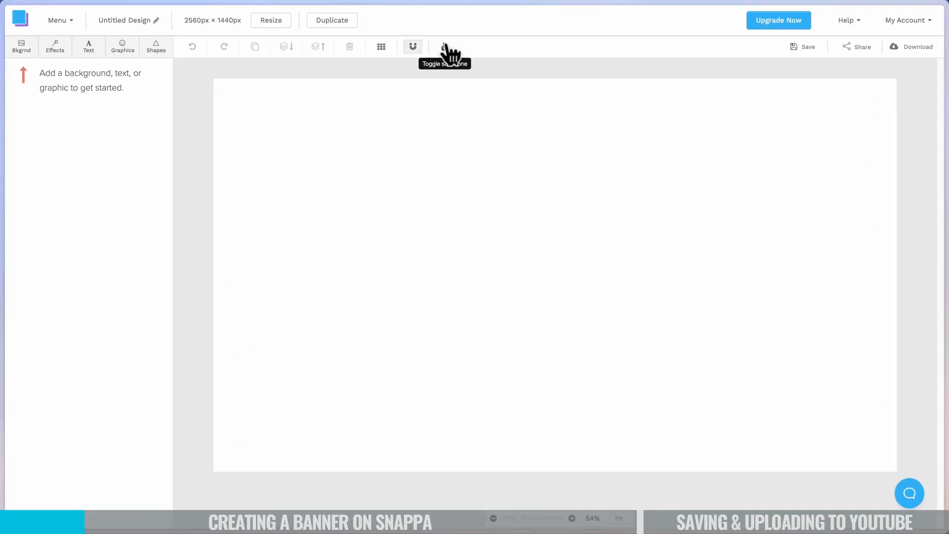
{"action": "left_click", "coordinate": [445, 47]}
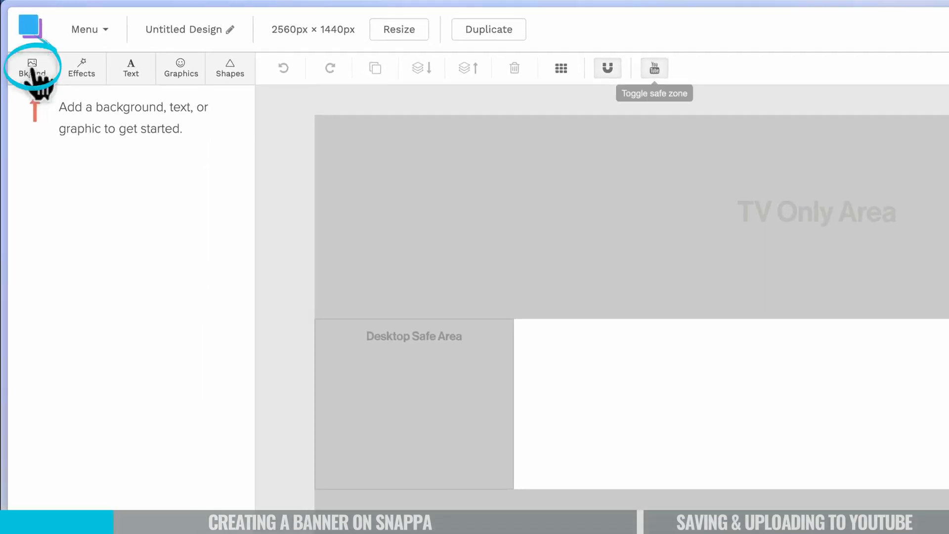
Look through the background pattern and color options, and search the background photos for "camera gear".
{"action": "left_click", "coordinate": [32, 71]}
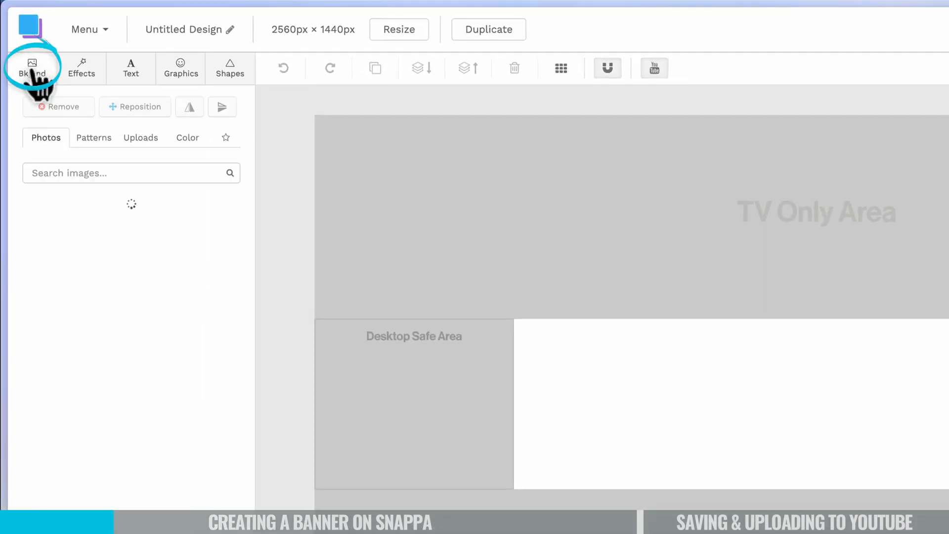
{"action": "left_click", "coordinate": [86, 142]}
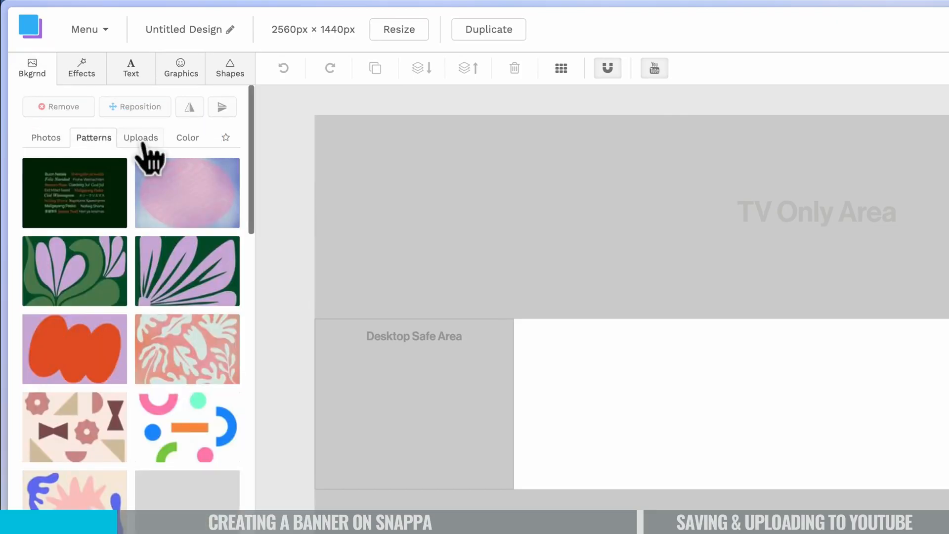
{"action": "left_click", "coordinate": [185, 141]}
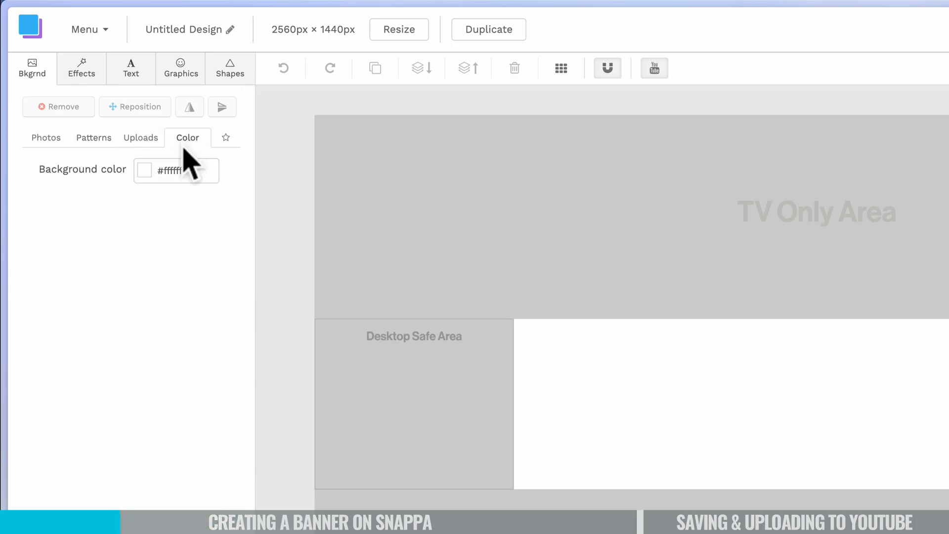
{"action": "left_click", "coordinate": [45, 139]}
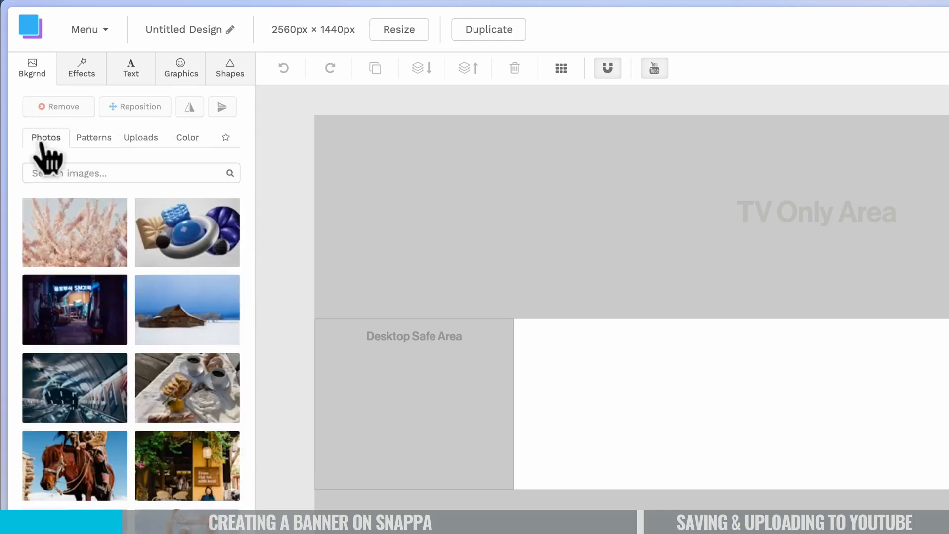
{"action": "left_click", "coordinate": [183, 173]}
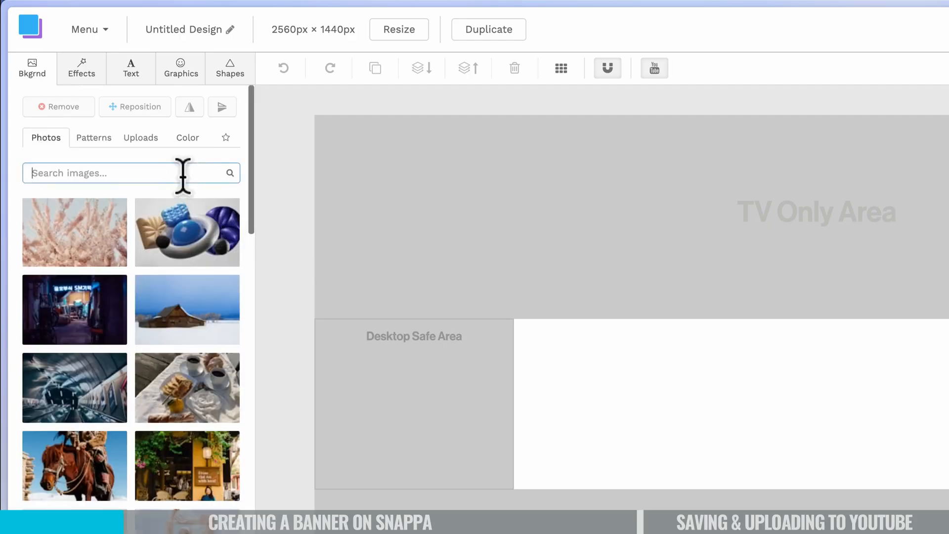
{"action": "type", "text": "camera gear"}
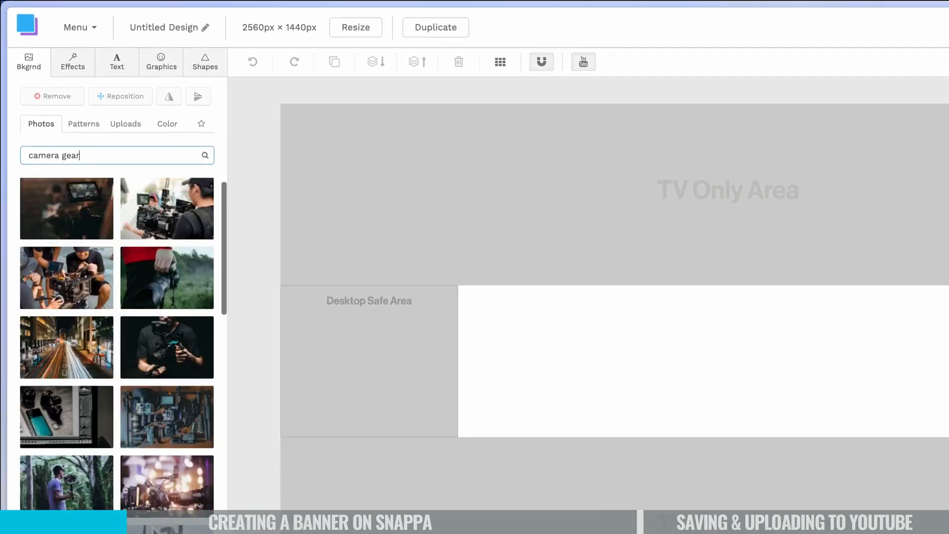
Set the dark flat-lay photo of camera gear with a laptop and drone as the banner background.
{"action": "scroll", "coordinate": [165, 195], "scroll_direction": "down", "scroll_amount": 4}
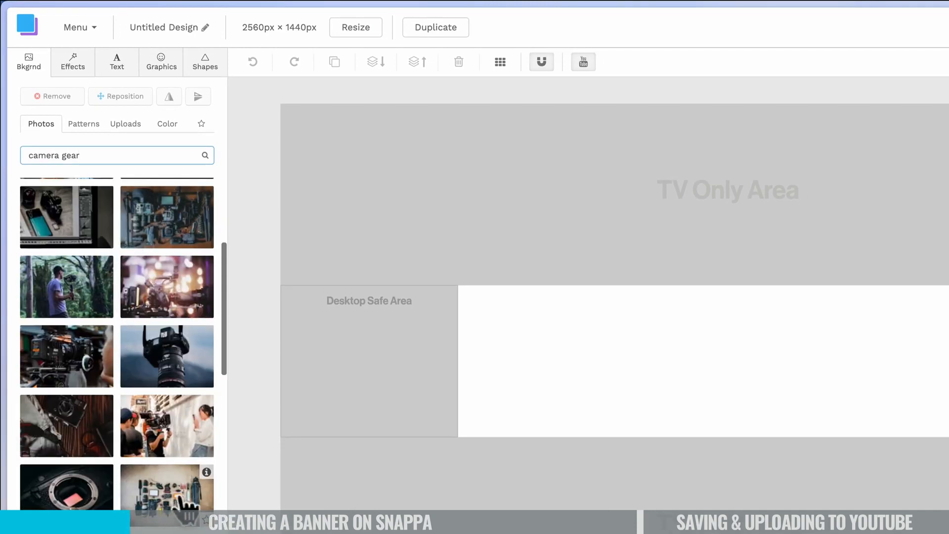
{"action": "scroll", "coordinate": [179, 512], "scroll_direction": "down", "scroll_amount": 1}
{"action": "scroll", "coordinate": [175, 507], "scroll_direction": "down", "scroll_amount": 5}
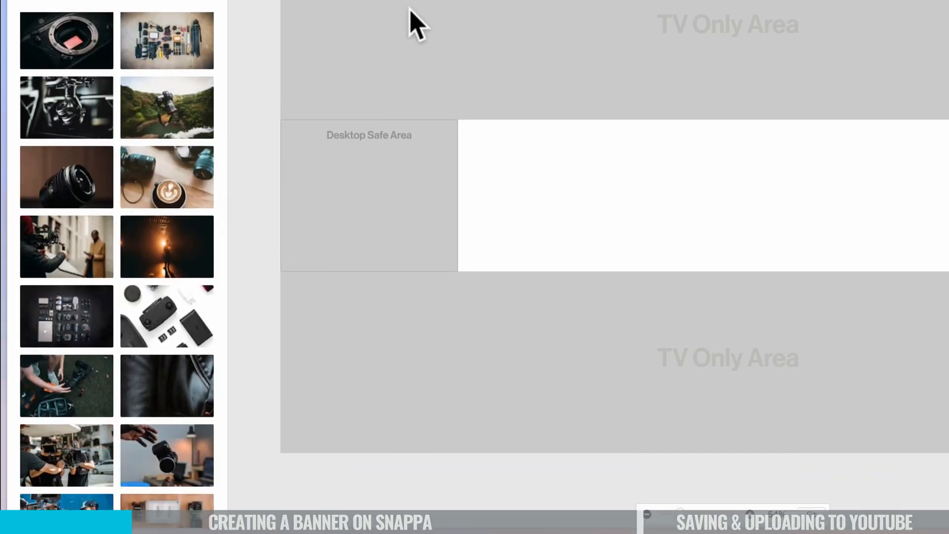
{"action": "scroll", "coordinate": [155, 424], "scroll_direction": "down", "scroll_amount": 5}
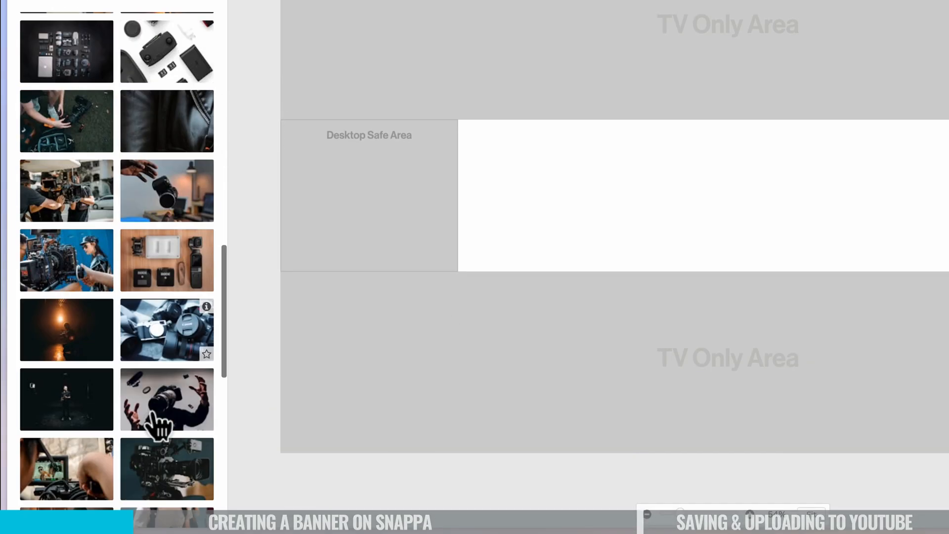
{"action": "scroll", "coordinate": [163, 233], "scroll_direction": "down", "scroll_amount": 3}
{"action": "scroll", "coordinate": [163, 232], "scroll_direction": "down", "scroll_amount": 3}
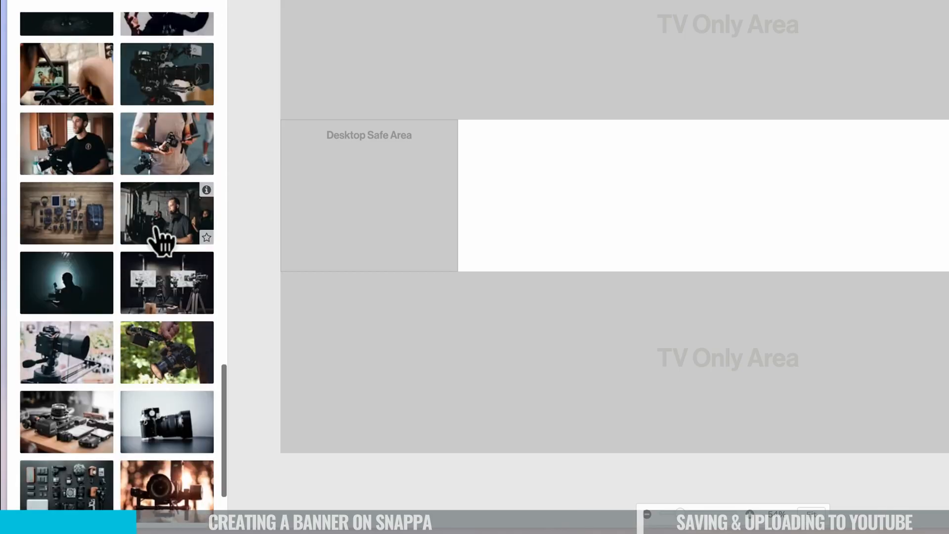
{"action": "left_click", "coordinate": [76, 484]}
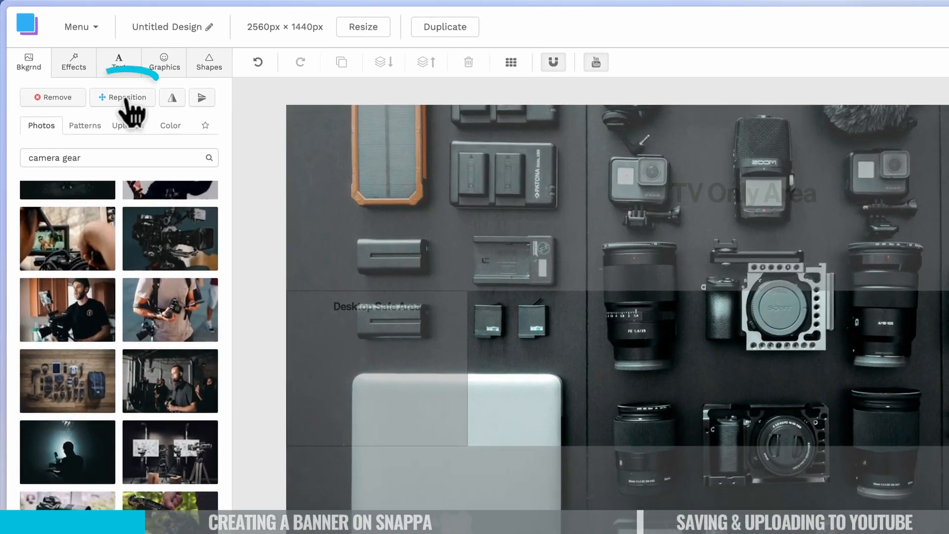
Reposition the background photo downward so the caged camera and two large lenses fill the central safe area, and apply it.
{"action": "left_click", "coordinate": [127, 99]}
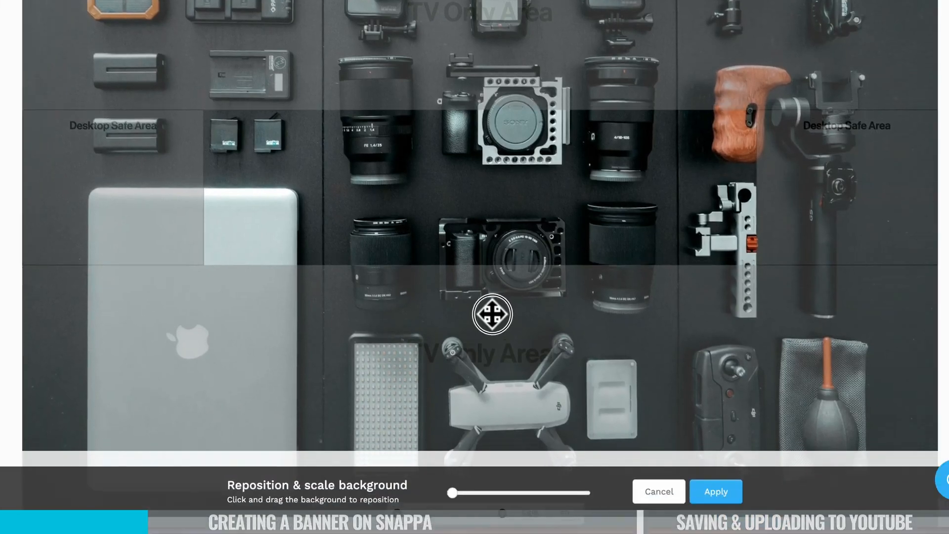
{"action": "left_click_drag", "start_coordinate": [452, 287], "coordinate": [458, 444]}
{"action": "left_click_drag", "start_coordinate": [451, 492], "coordinate": [452, 492]}
{"action": "left_click_drag", "start_coordinate": [417, 186], "coordinate": [416, 261]}
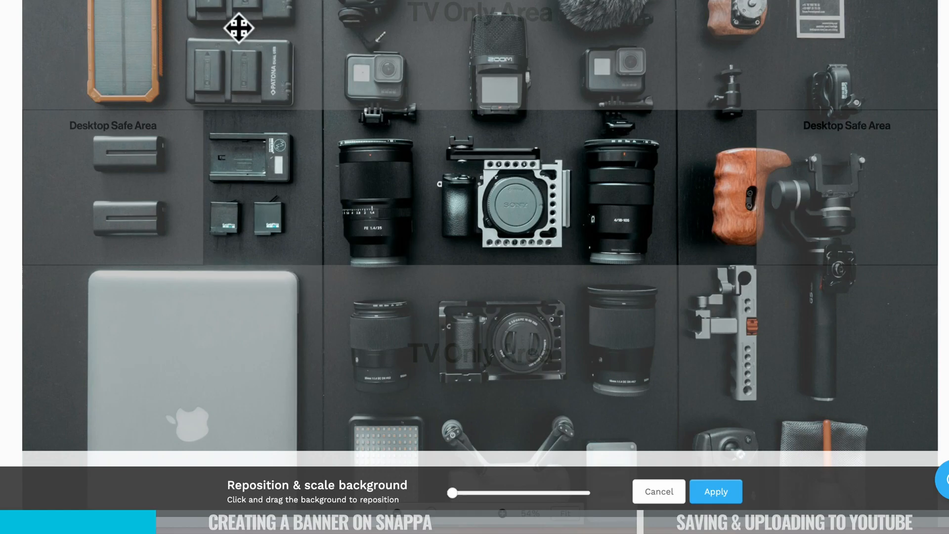
{"action": "left_click", "coordinate": [736, 489]}
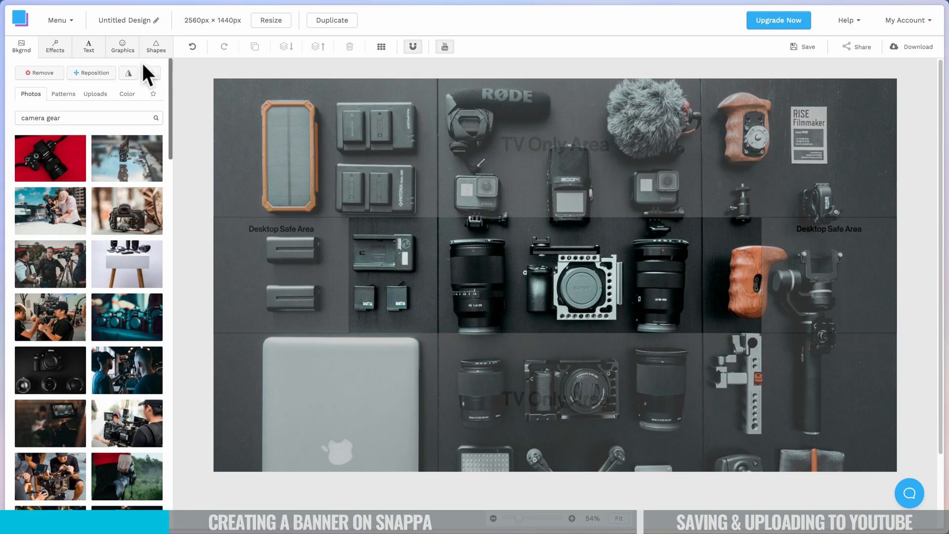
Add a solid rectangle, align it to the canvas's upper-left corner and stretch it to cover the whole banner.
{"action": "left_click", "coordinate": [159, 47]}
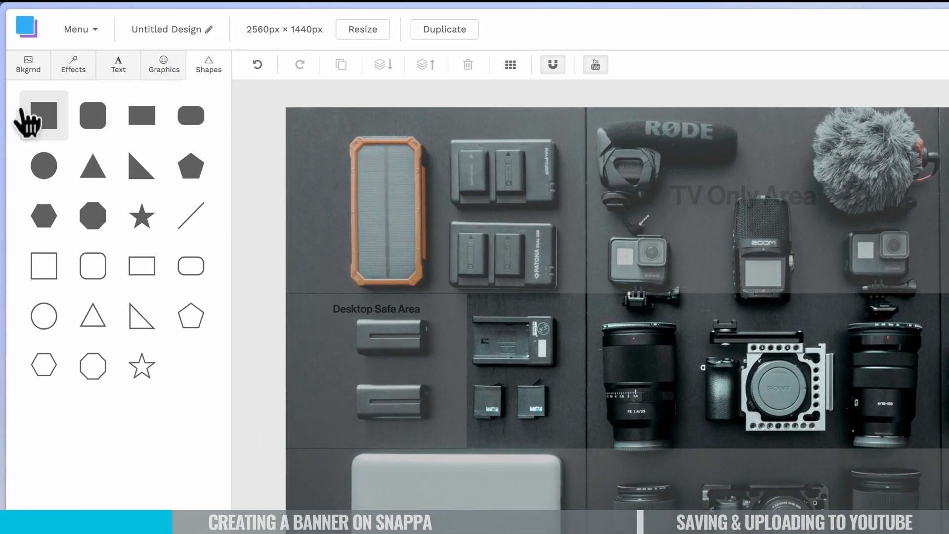
{"action": "left_click", "coordinate": [136, 124]}
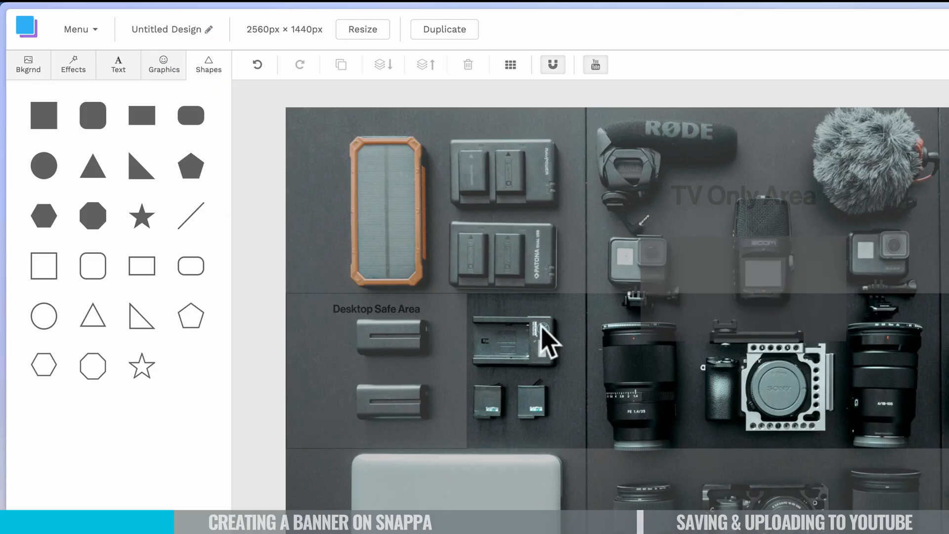
{"action": "left_click", "coordinate": [791, 376]}
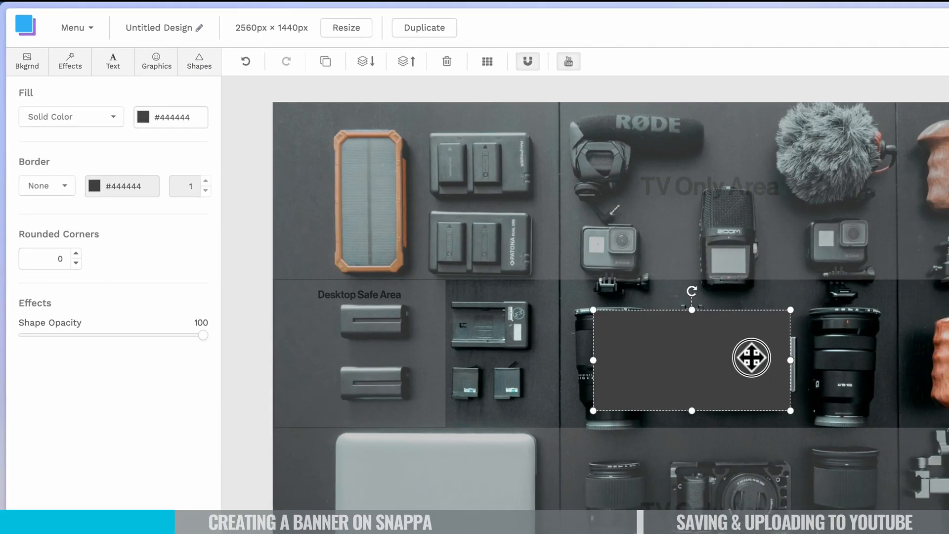
{"action": "left_click_drag", "start_coordinate": [751, 358], "coordinate": [333, 112]}
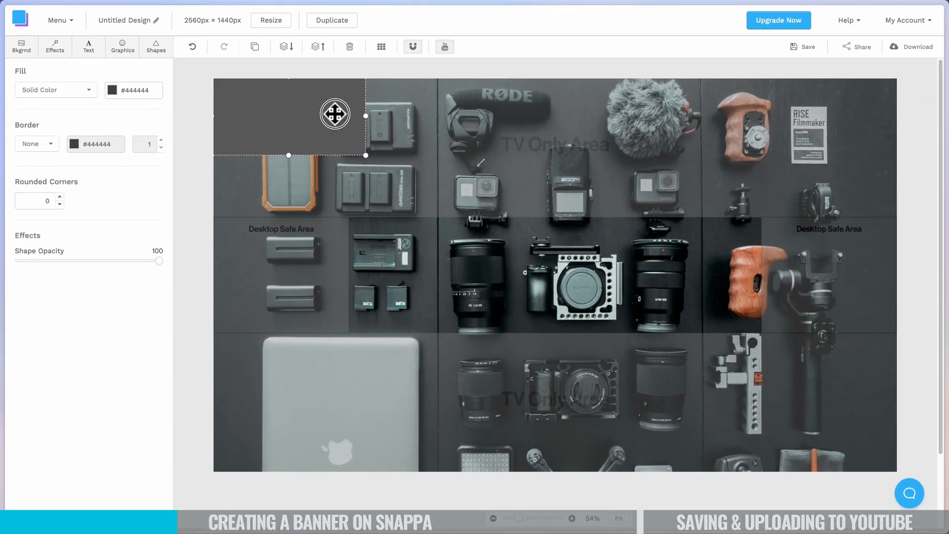
{"action": "left_click_drag", "start_coordinate": [360, 154], "coordinate": [933, 483]}
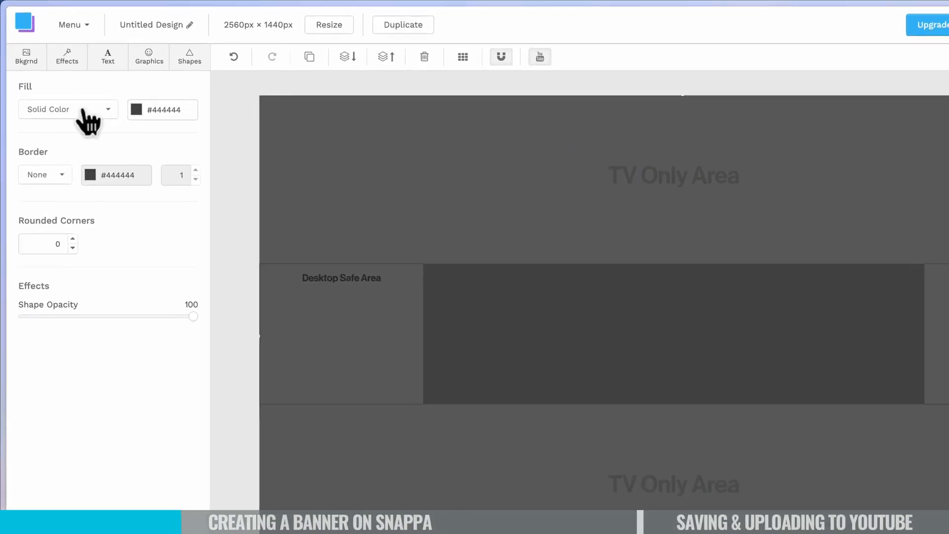
Set the rectangle's solid fill to the dark navy blue #00032b.
{"action": "left_click", "coordinate": [136, 109]}
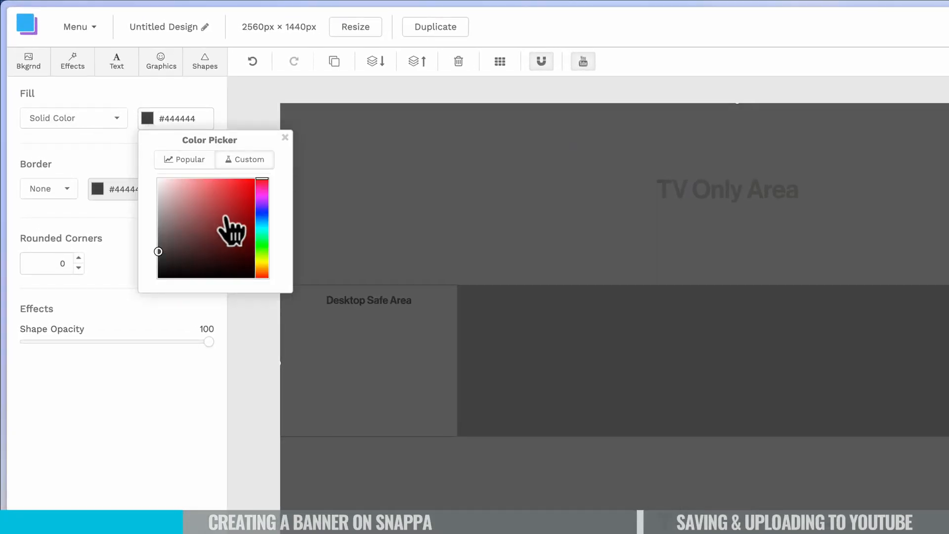
{"action": "left_click", "coordinate": [262, 212]}
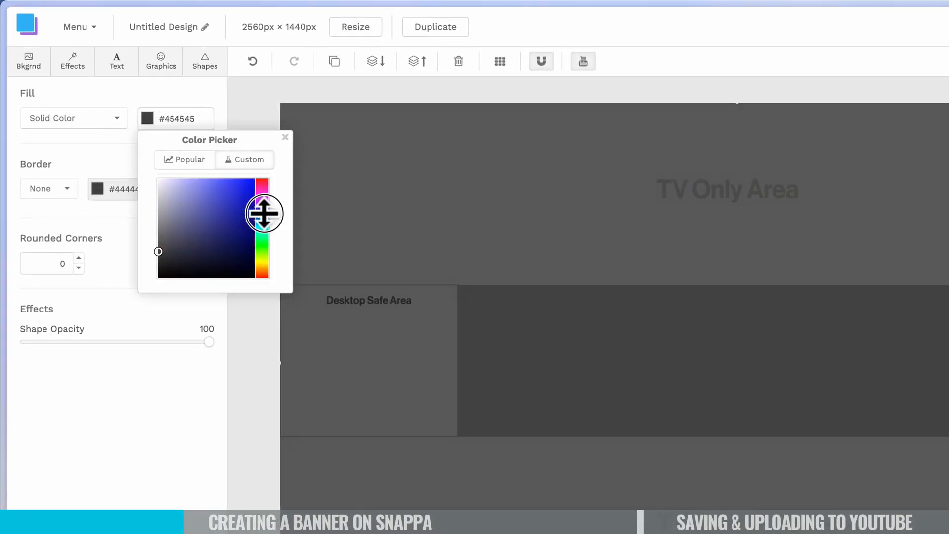
{"action": "left_click_drag", "start_coordinate": [244, 209], "coordinate": [265, 261]}
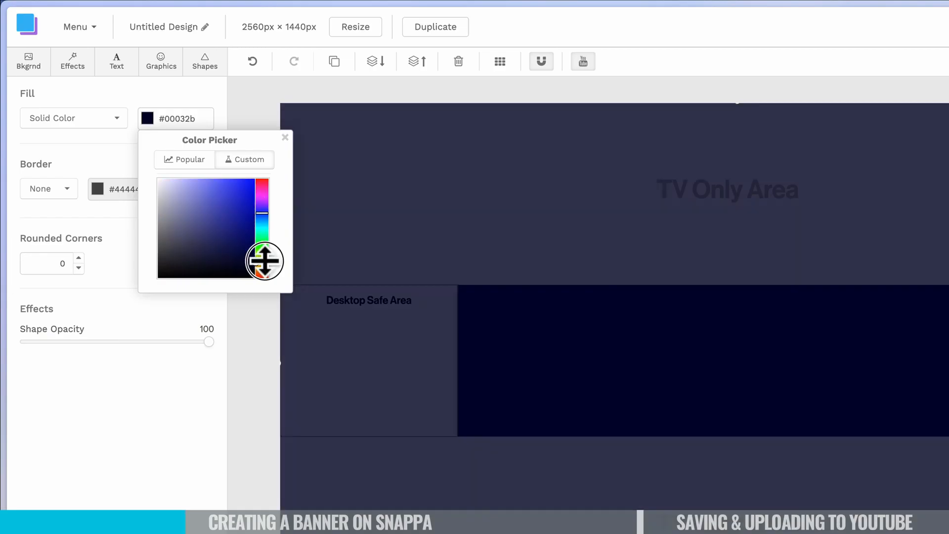
{"action": "left_click", "coordinate": [285, 138]}
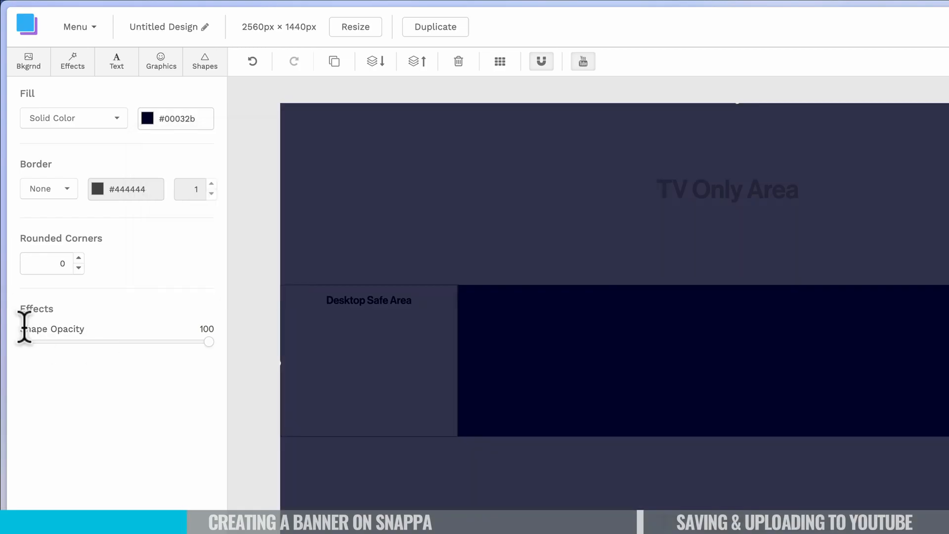
Lower the navy rectangle's opacity to 83, checking the look with the safe zone overlay hidden before showing it again.
{"action": "left_click_drag", "start_coordinate": [209, 342], "coordinate": [182, 342]}
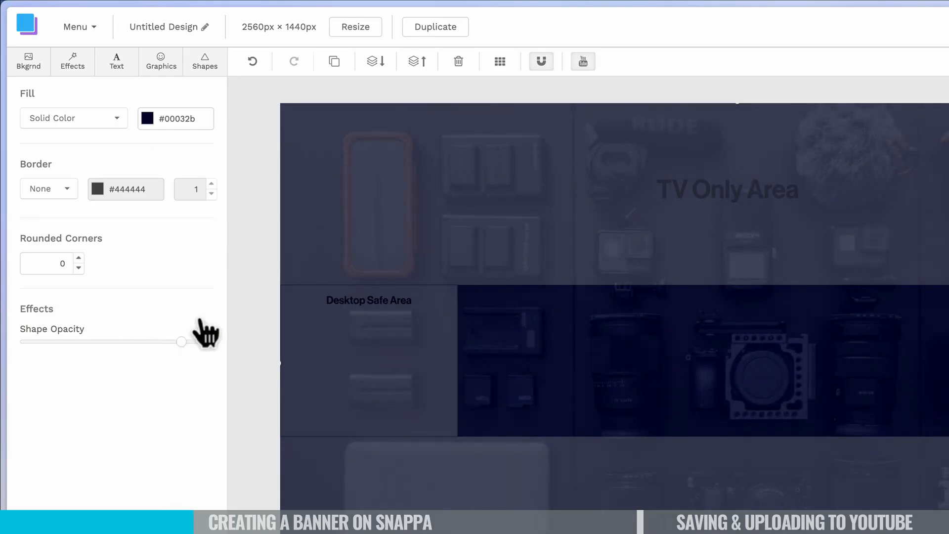
{"action": "left_click", "coordinate": [586, 64]}
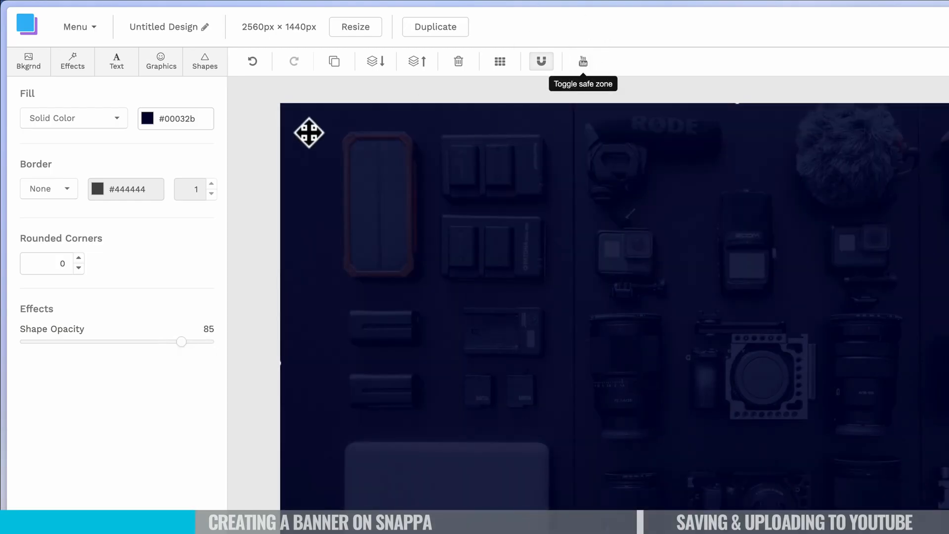
{"action": "left_click_drag", "start_coordinate": [182, 342], "coordinate": [9, 348]}
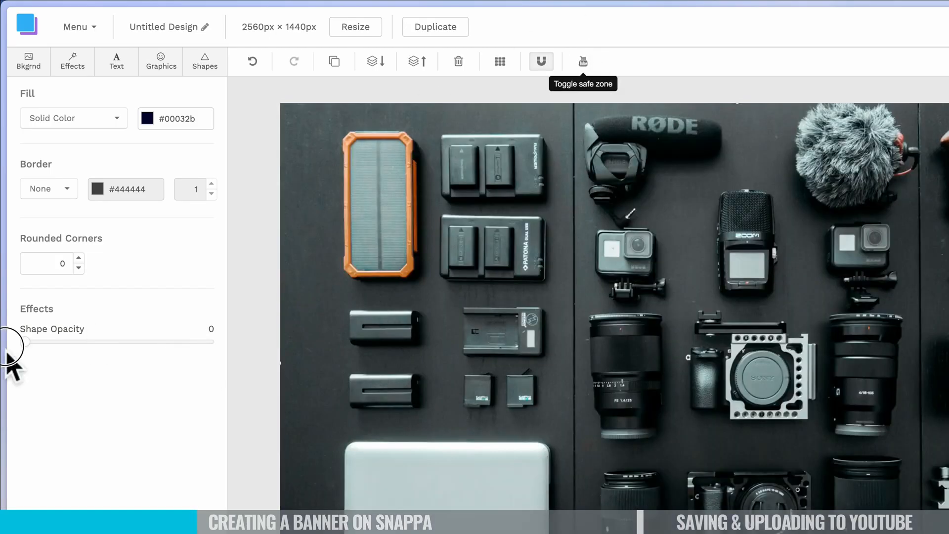
{"action": "left_click_drag", "start_coordinate": [47, 356], "coordinate": [181, 357]}
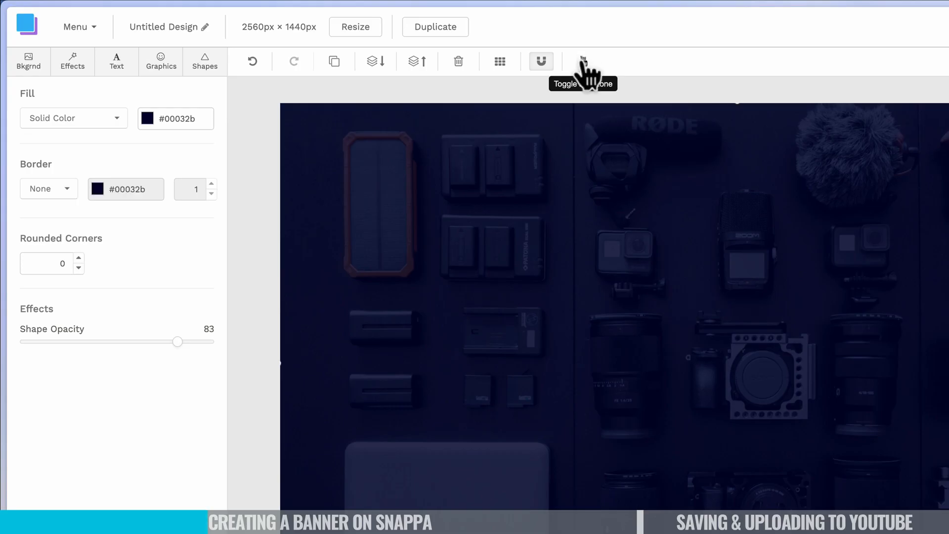
{"action": "left_click", "coordinate": [584, 61]}
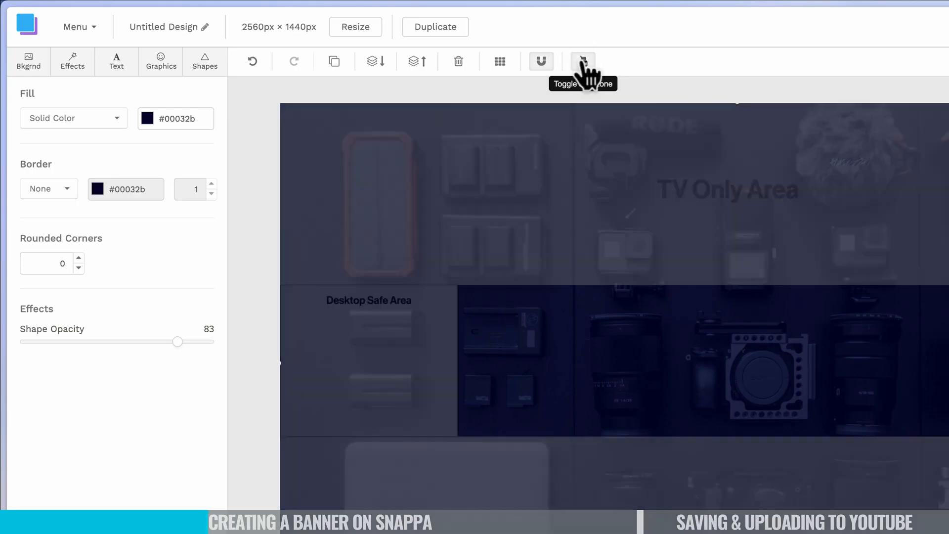
Add a solid rectangle and stretch it across the full banner width and the full height of the central desktop safe band.
{"action": "left_click", "coordinate": [204, 63]}
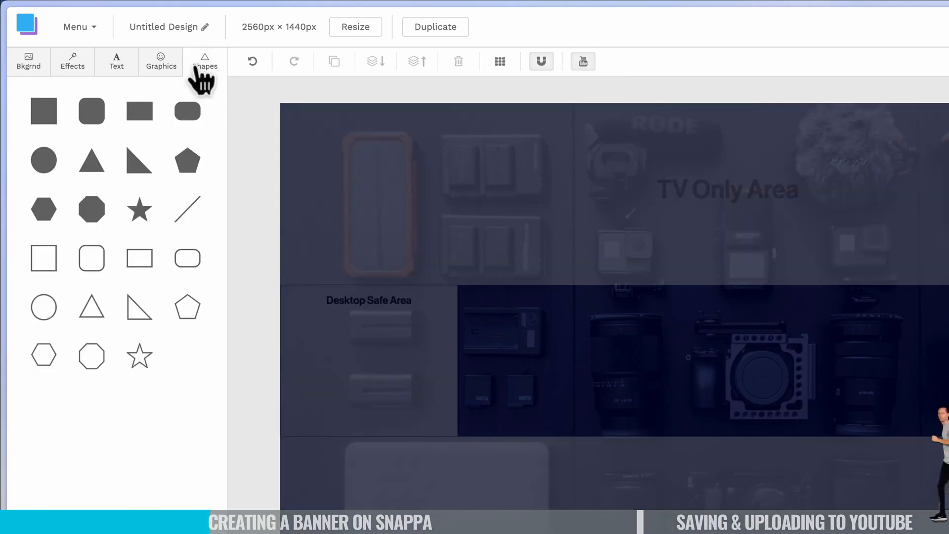
{"action": "left_click", "coordinate": [133, 119]}
{"action": "left_click_drag", "start_coordinate": [767, 372], "coordinate": [422, 348]}
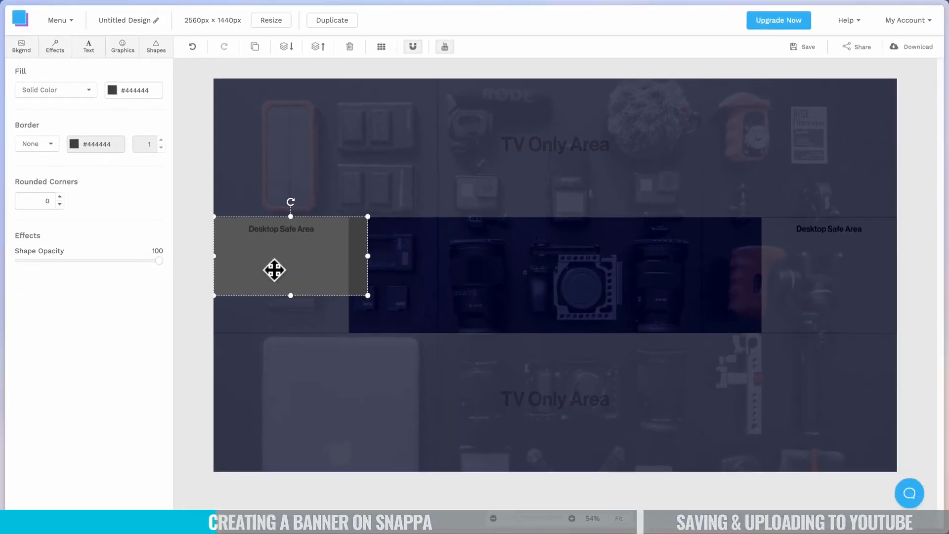
{"action": "left_click_drag", "start_coordinate": [367, 257], "coordinate": [897, 277]}
{"action": "left_click_drag", "start_coordinate": [557, 295], "coordinate": [561, 330]}
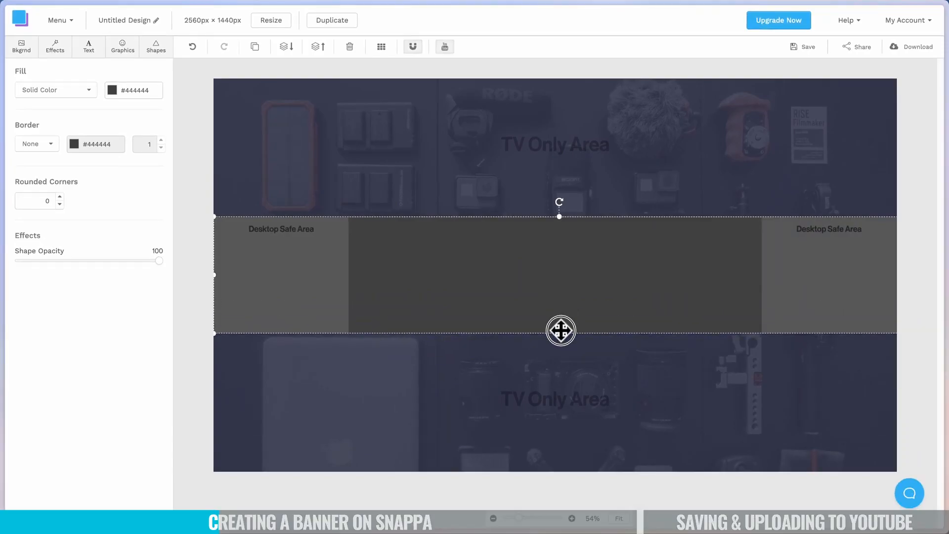
Set the central band's fill to dark navy #000629 and hide the safe zone overlay.
{"action": "left_click", "coordinate": [113, 90]}
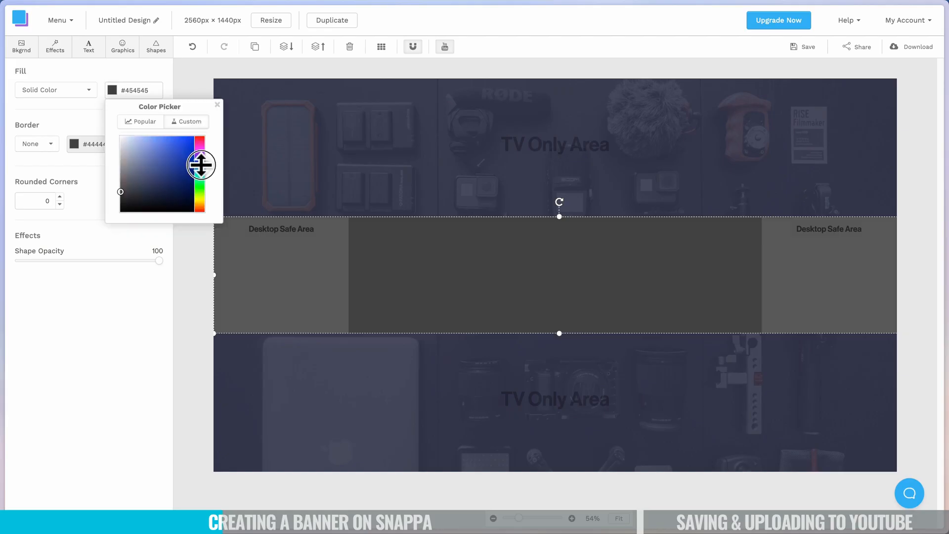
{"action": "left_click_drag", "start_coordinate": [189, 155], "coordinate": [211, 194]}
{"action": "left_click", "coordinate": [218, 106]}
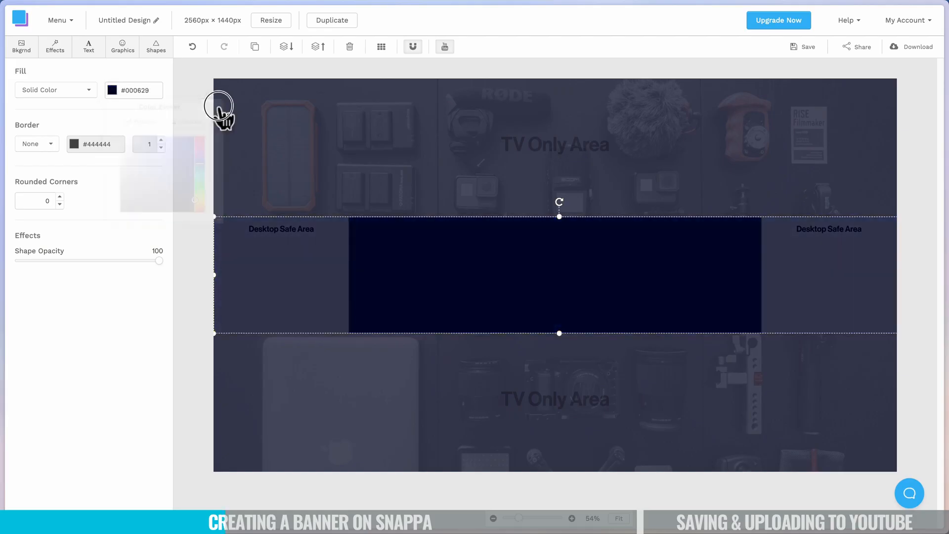
{"action": "left_click", "coordinate": [444, 47]}
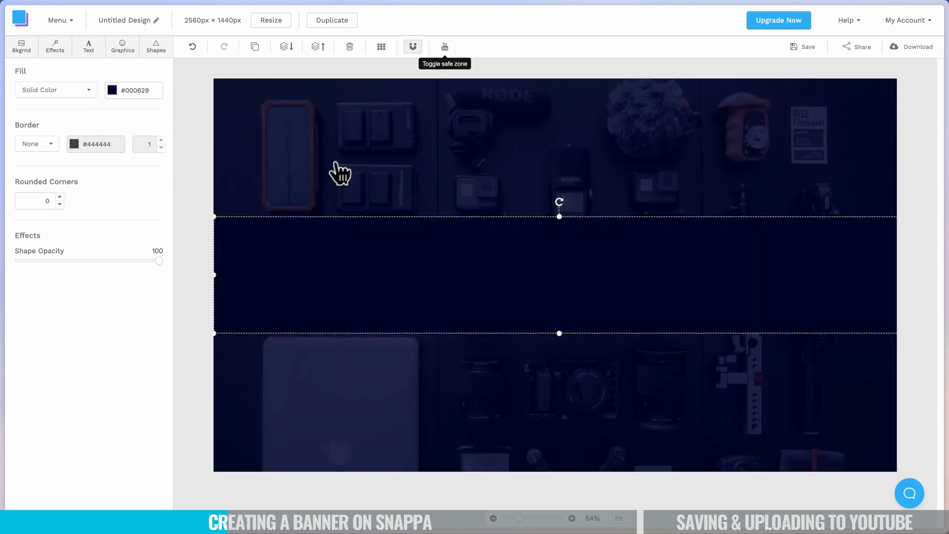
{"action": "left_click", "coordinate": [190, 163]}
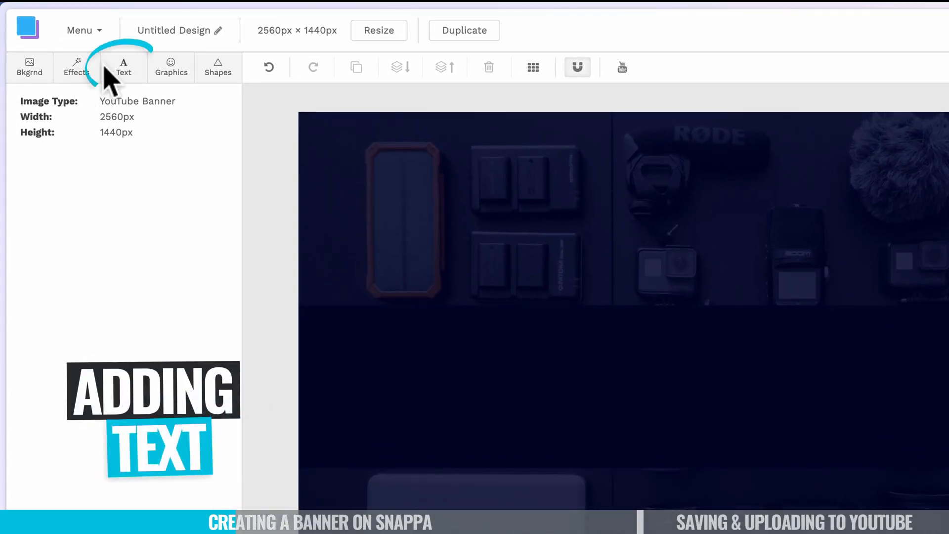
Add a heading reading "GROW YOUR BRAND & SCALE YOUR REVENUE WITH VIDEO.", move it onto the central band and widen its text box.
{"action": "left_click", "coordinate": [127, 76]}
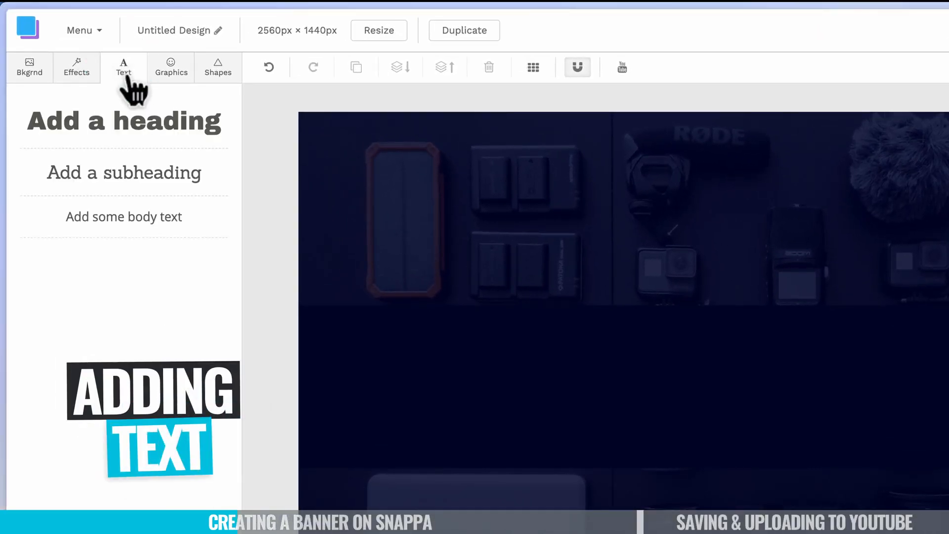
{"action": "left_click", "coordinate": [147, 130]}
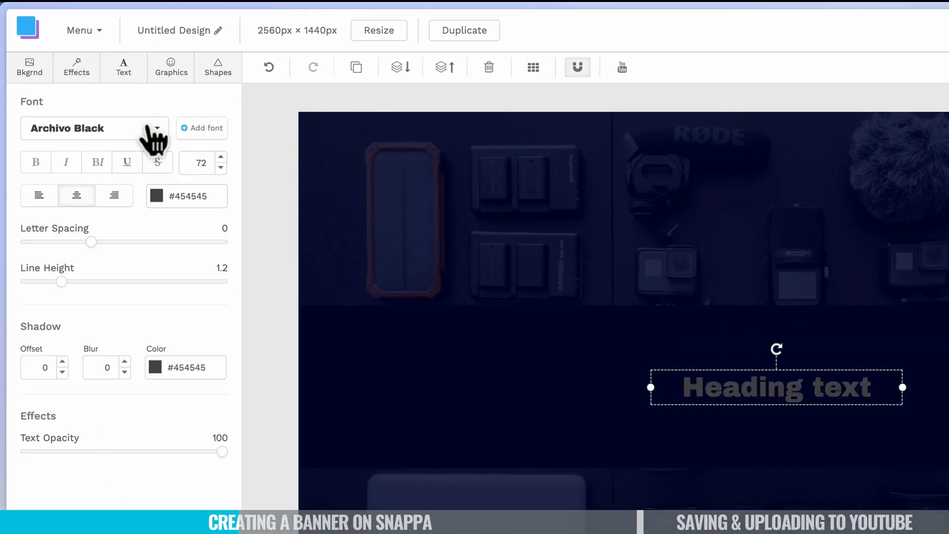
{"action": "double_click", "coordinate": [811, 391]}
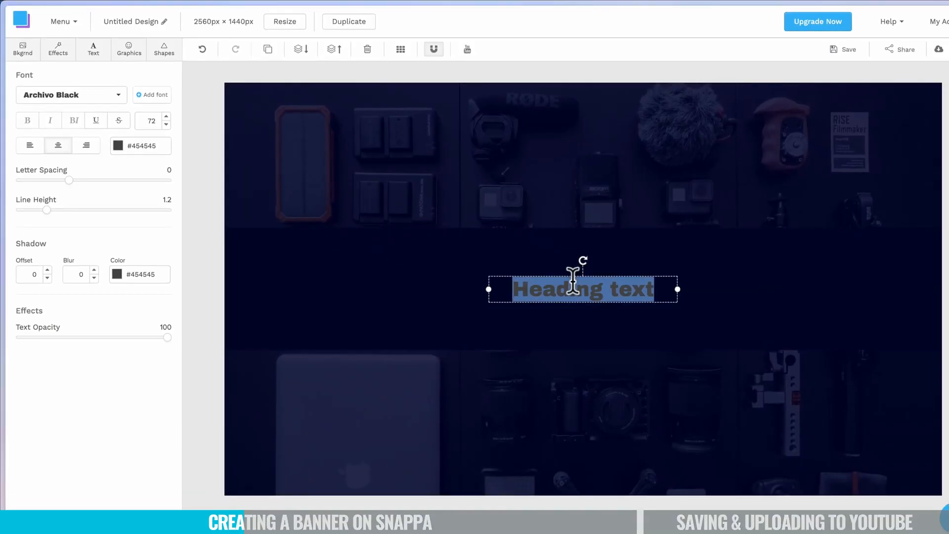
{"action": "type", "text": "GROW YOUR BRAND & SCALE YOUR REVENUE WITH VIDEO."}
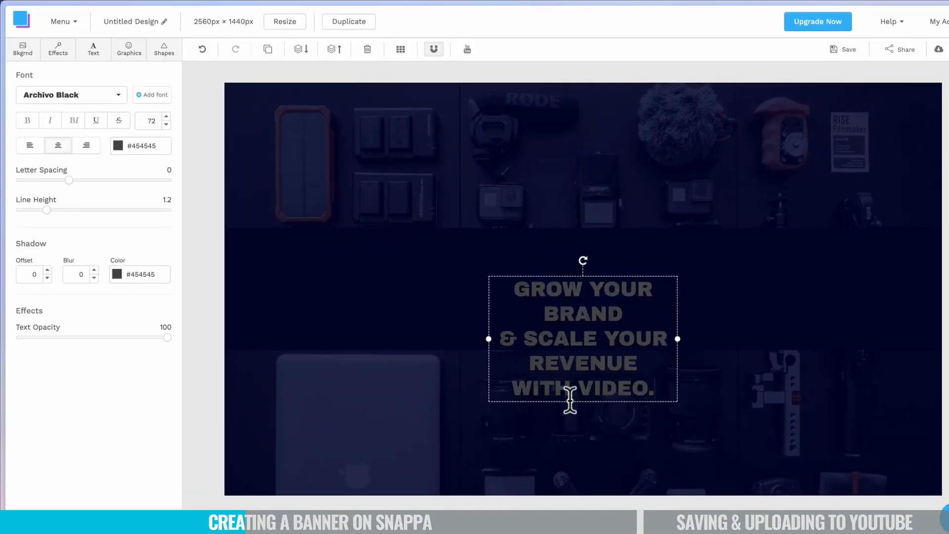
{"action": "left_click_drag", "start_coordinate": [562, 336], "coordinate": [585, 292]}
{"action": "left_click_drag", "start_coordinate": [700, 292], "coordinate": [768, 292]}
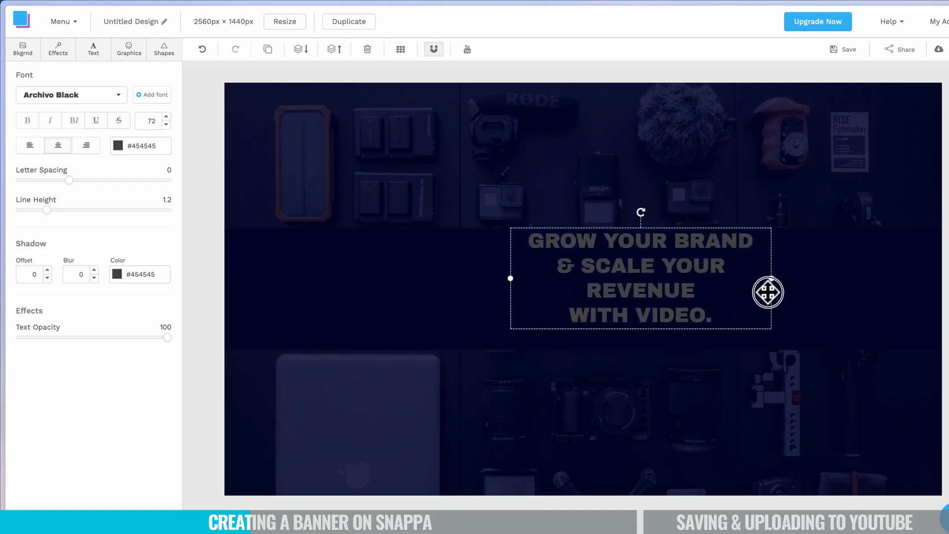
Set the heading's text color to white #ffffff.
{"action": "double_click", "coordinate": [669, 307]}
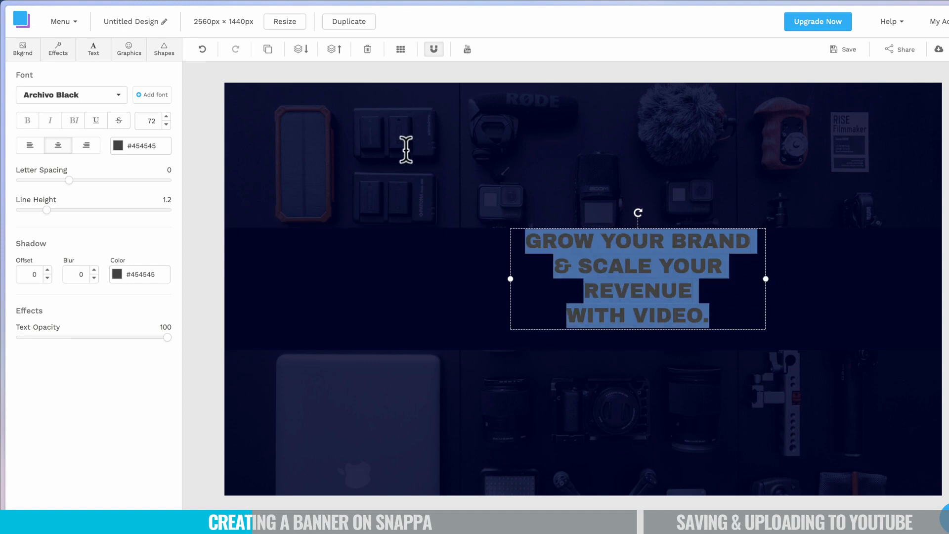
{"action": "left_click", "coordinate": [119, 145]}
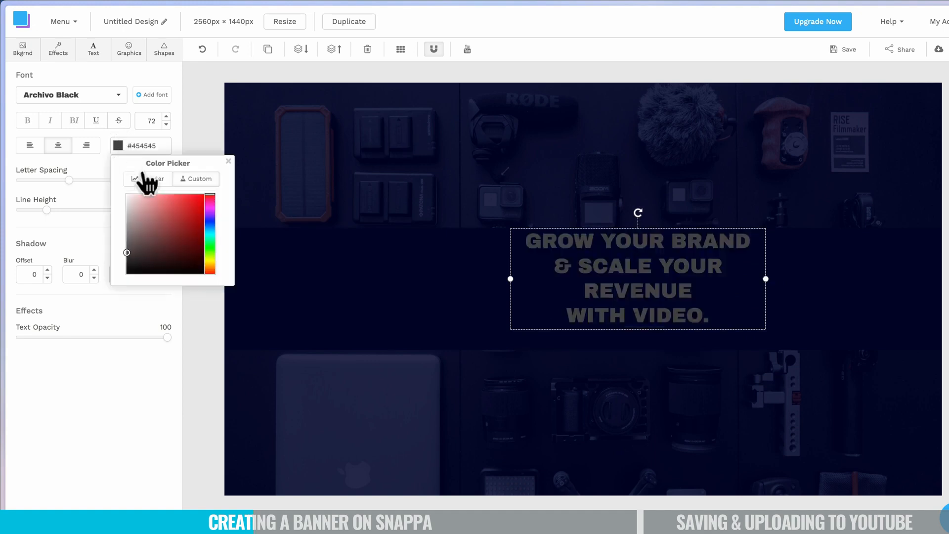
{"action": "left_click_drag", "start_coordinate": [144, 212], "coordinate": [56, 142]}
Format the heading in bold Oswald with letter spacing -3, line height 0.9 and left alignment.
{"action": "left_click", "coordinate": [99, 95]}
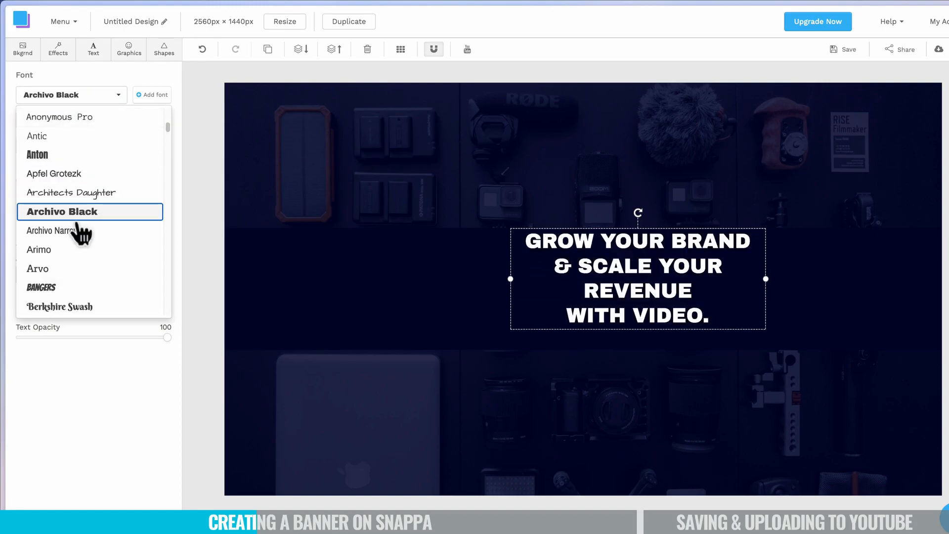
{"action": "scroll", "coordinate": [80, 208], "scroll_direction": "down", "scroll_amount": 20}
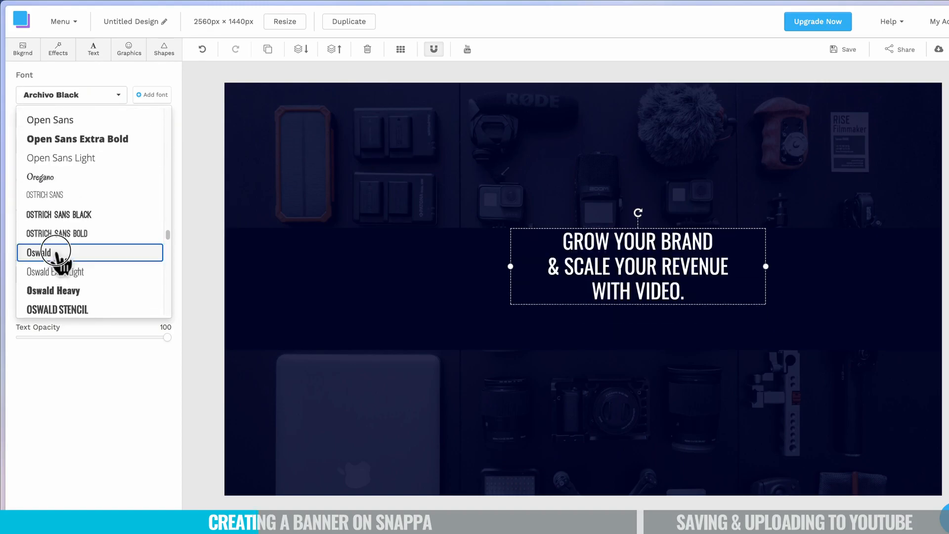
{"action": "left_click", "coordinate": [59, 251]}
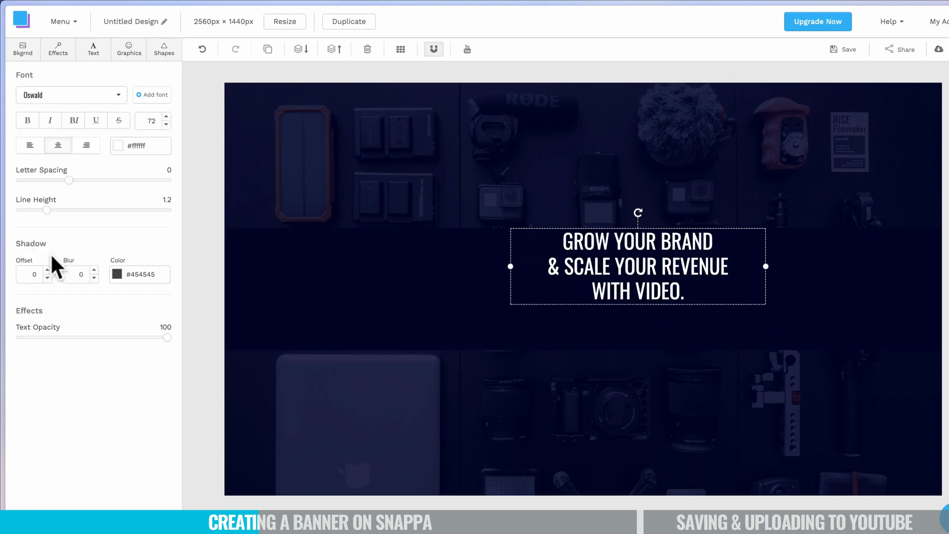
{"action": "left_click", "coordinate": [28, 121]}
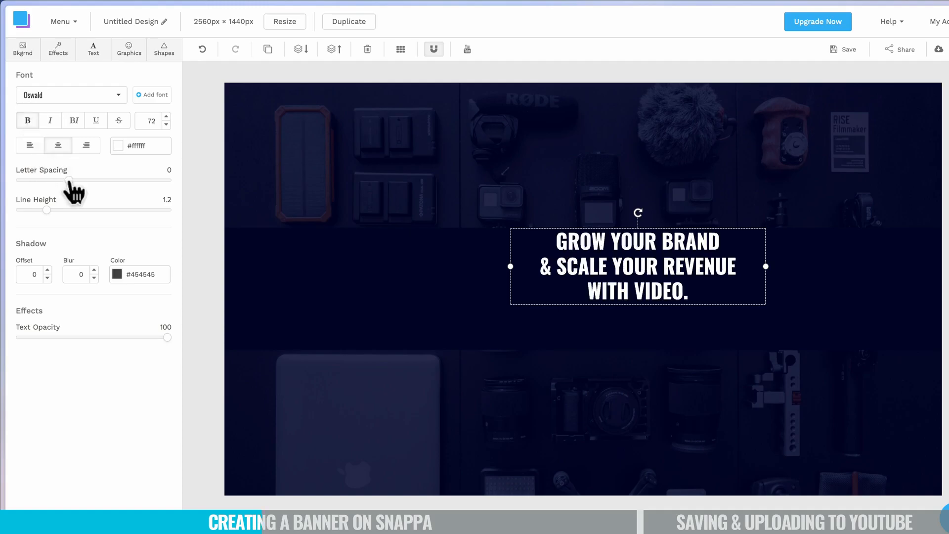
{"action": "left_click_drag", "start_coordinate": [68, 179], "coordinate": [28, 210]}
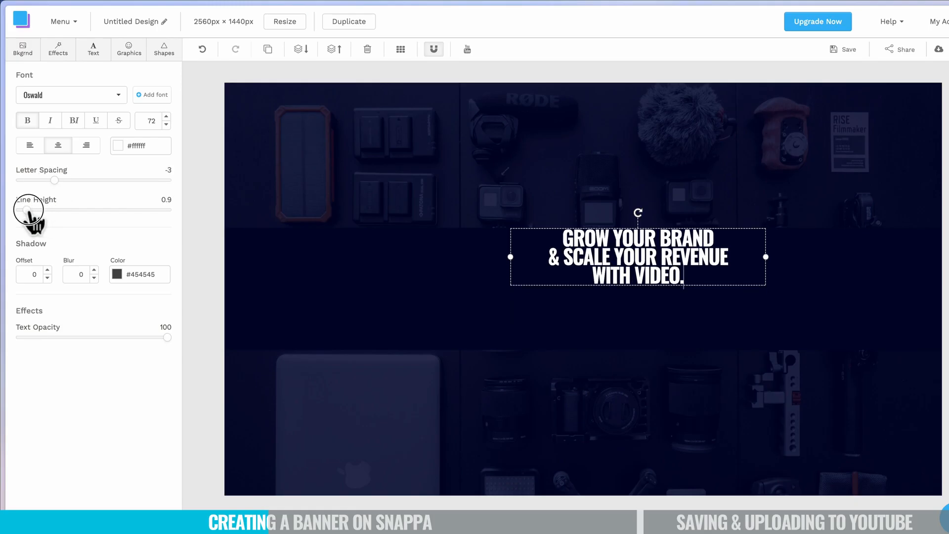
{"action": "left_click", "coordinate": [31, 145]}
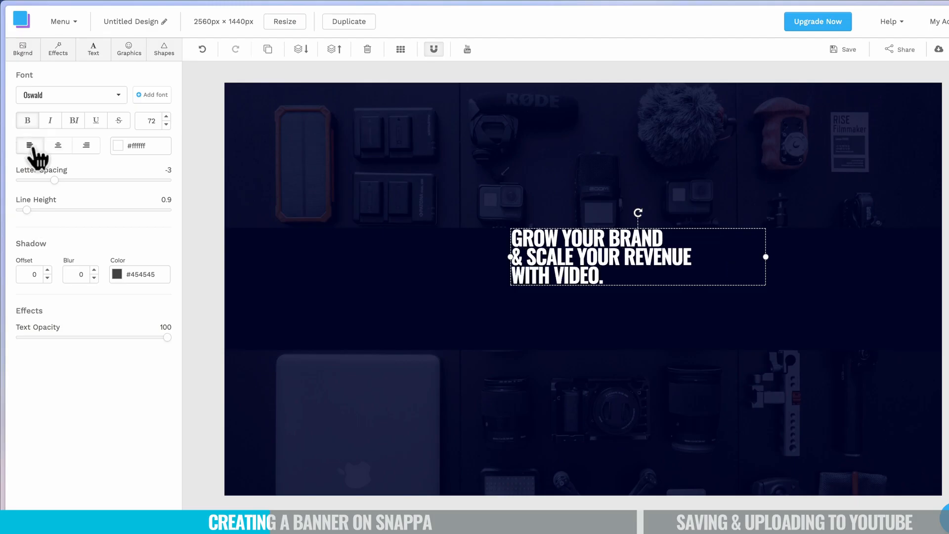
Show the safe zone overlay, enlarge the heading to font size 82 and place it in the right half of the safe area.
{"action": "left_click", "coordinate": [467, 50]}
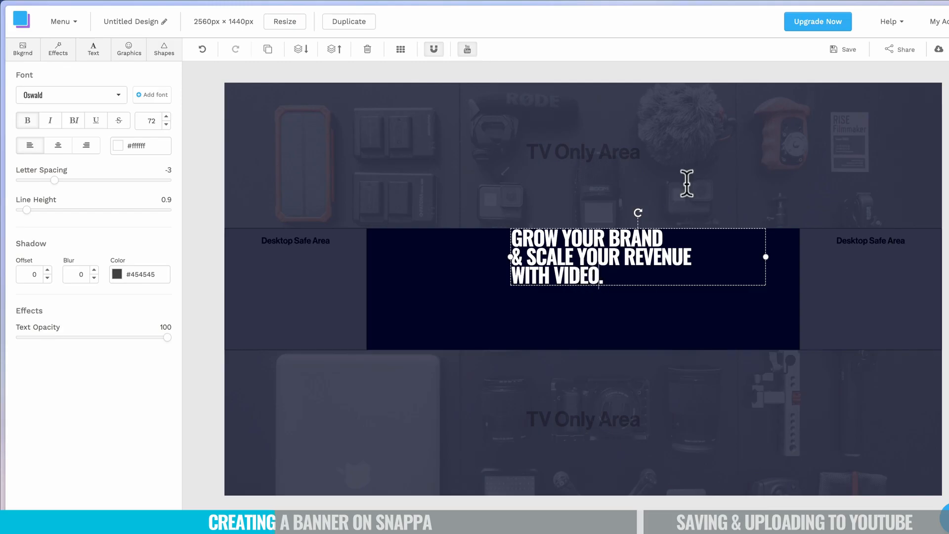
{"action": "left_click_drag", "start_coordinate": [557, 247], "coordinate": [630, 282]}
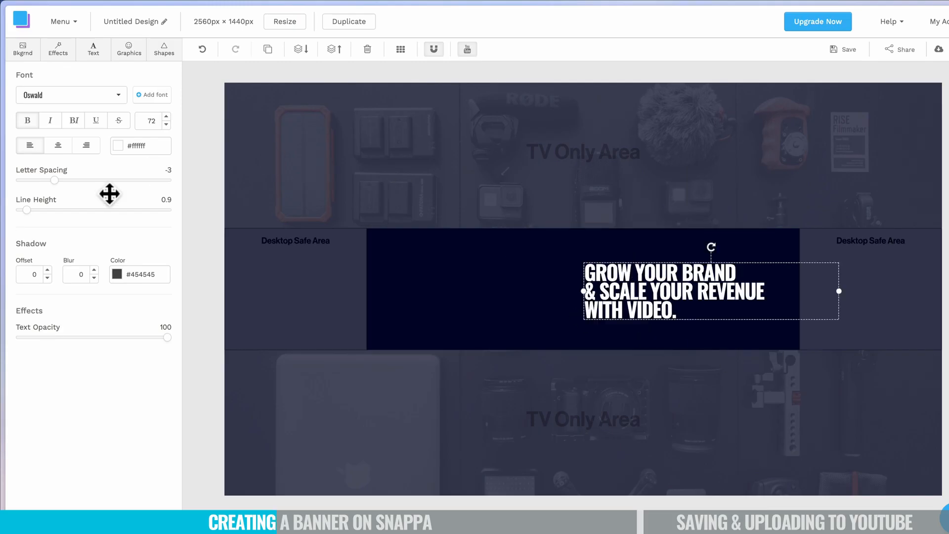
{"action": "left_click", "coordinate": [167, 117]}
{"action": "left_click", "coordinate": [167, 117]}
{"action": "left_click", "coordinate": [167, 117]}
{"action": "left_click", "coordinate": [167, 117]}
{"action": "left_click", "coordinate": [167, 117]}
{"action": "left_click_drag", "start_coordinate": [659, 295], "coordinate": [654, 288]}
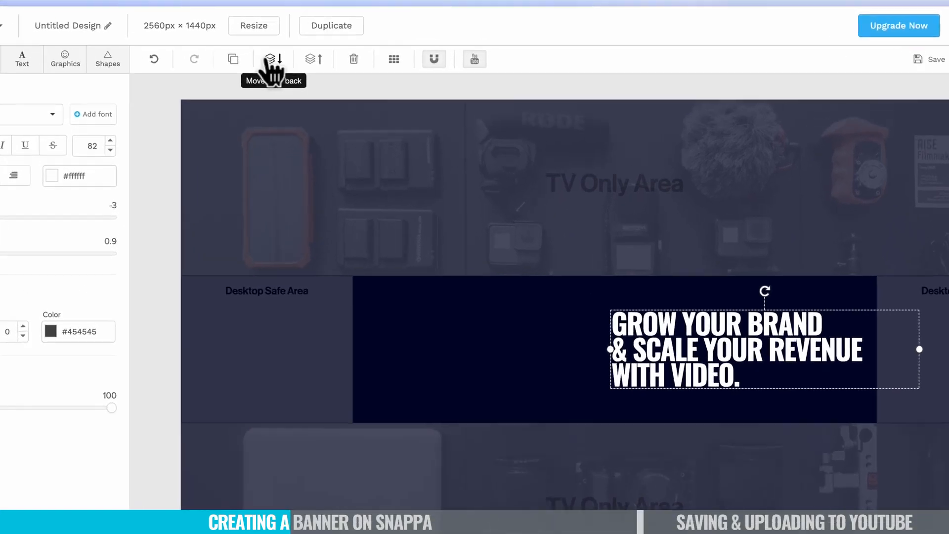
Duplicate the heading, move the copy to the safe area's left side, change its text to "PRIMAL" and narrow its box to fit.
{"action": "left_click", "coordinate": [233, 59]}
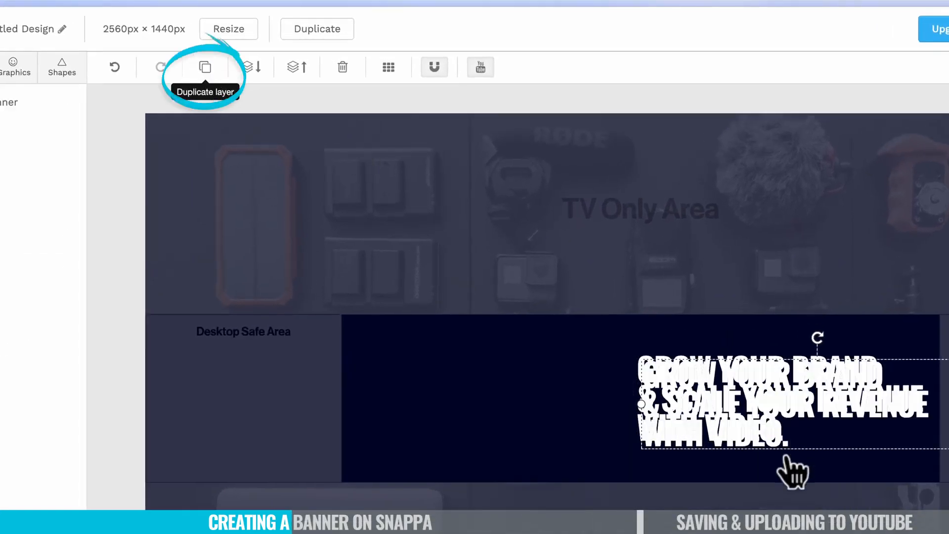
{"action": "left_click_drag", "start_coordinate": [749, 440], "coordinate": [483, 436]}
{"action": "left_click_drag", "start_coordinate": [367, 351], "coordinate": [365, 352]}
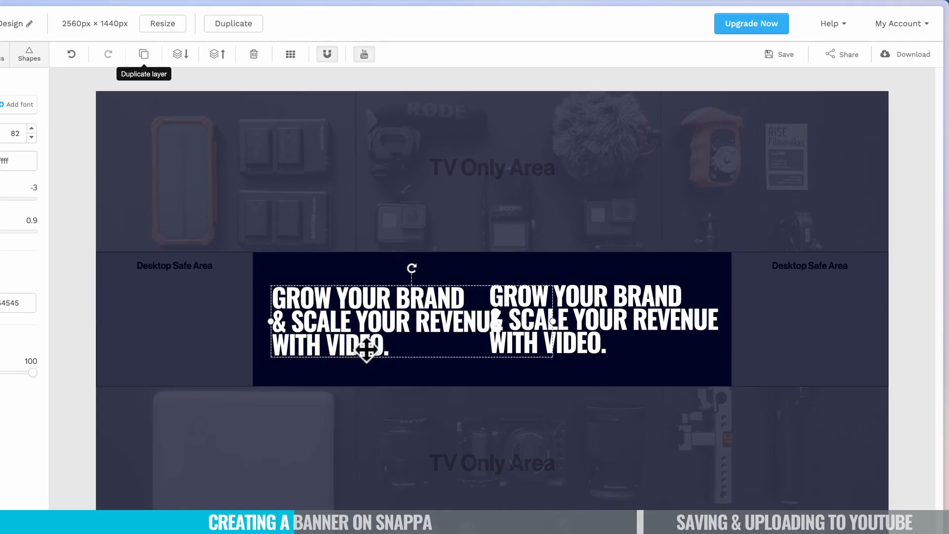
{"action": "double_click", "coordinate": [366, 350]}
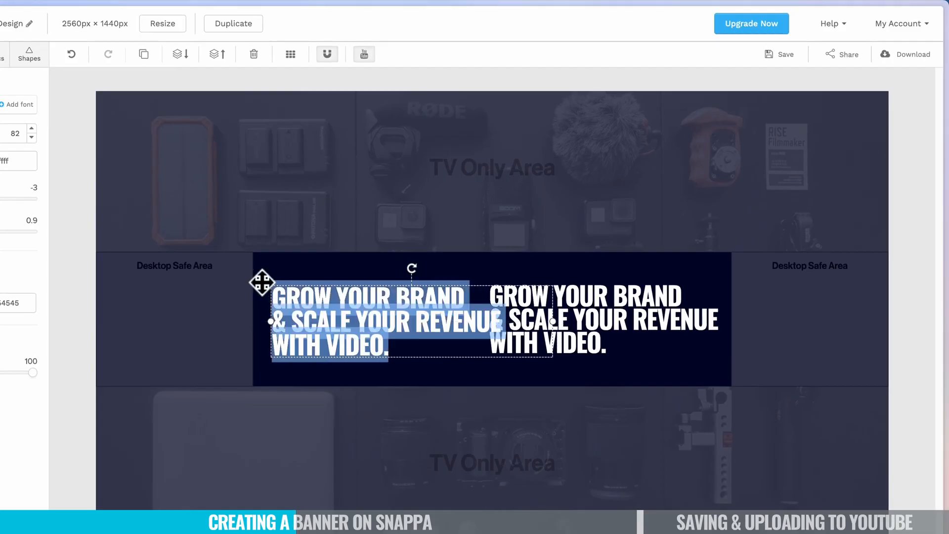
{"action": "type", "text": "PRIMAL"}
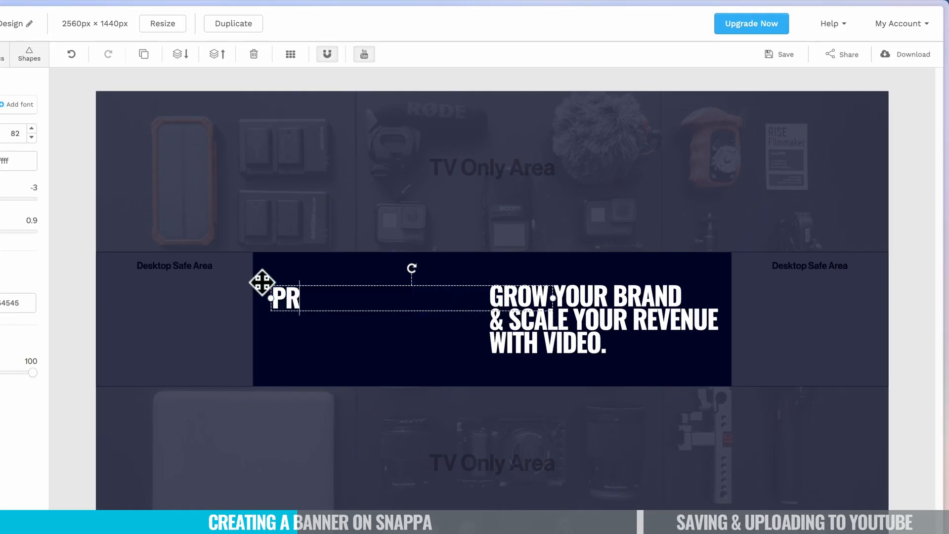
{"action": "left_click", "coordinate": [350, 329]}
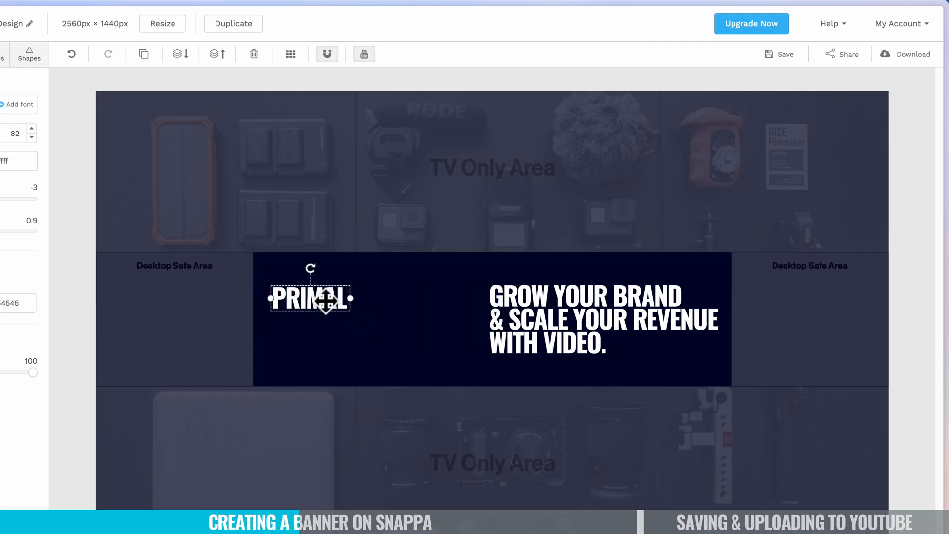
Duplicate the PRIMAL text, change the copy to "VIDEO" and place it just below, offset to the right.
{"action": "left_click", "coordinate": [144, 54]}
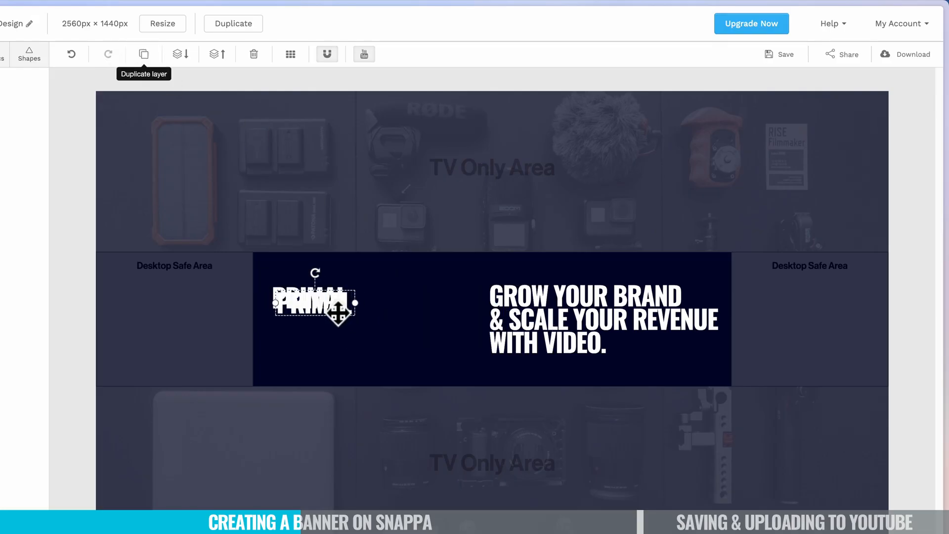
{"action": "double_click", "coordinate": [341, 327]}
{"action": "type", "text": "VID"}
{"action": "left_click_drag", "start_coordinate": [341, 328], "coordinate": [379, 323]}
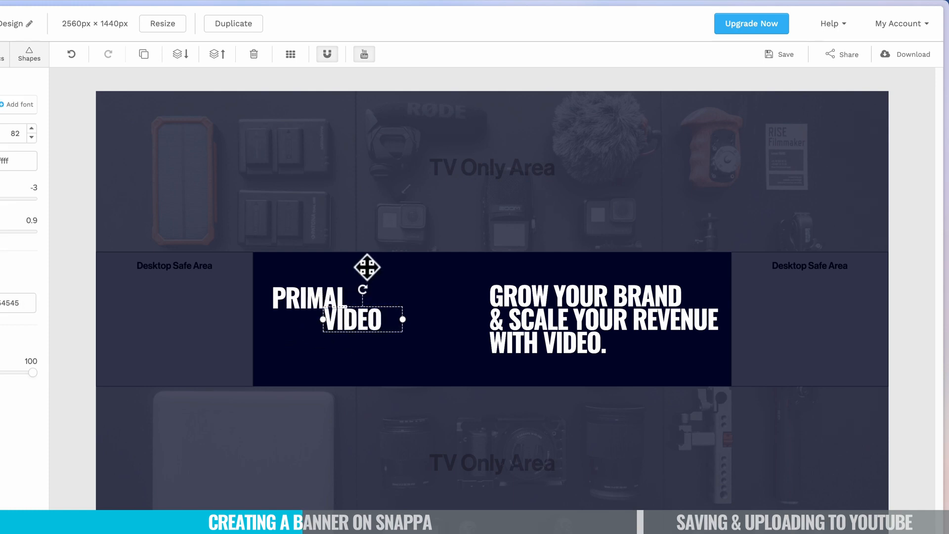
{"action": "left_click", "coordinate": [393, 295]}
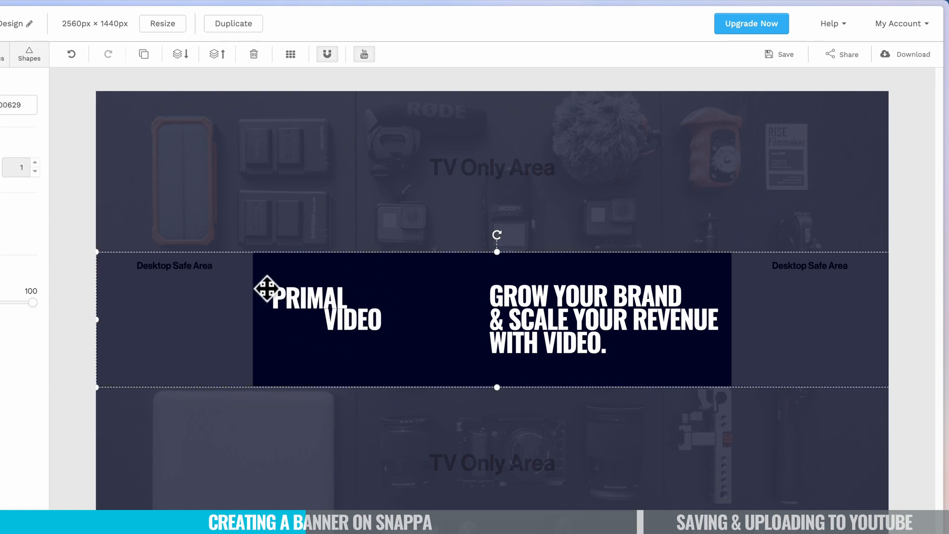
Select the PRIMAL text and store cyan #02bfe0 as a saved color through its text color settings.
{"action": "left_click", "coordinate": [298, 296]}
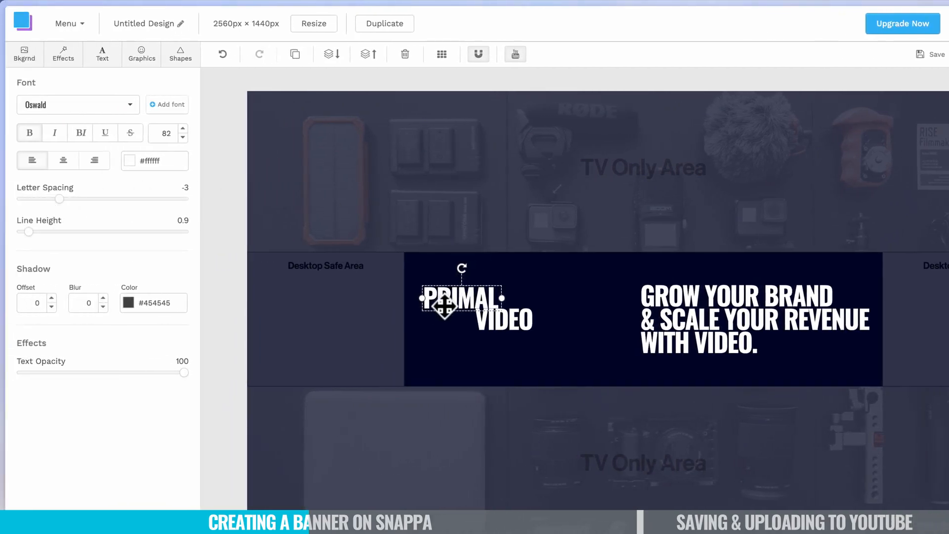
{"action": "left_click", "coordinate": [132, 163]}
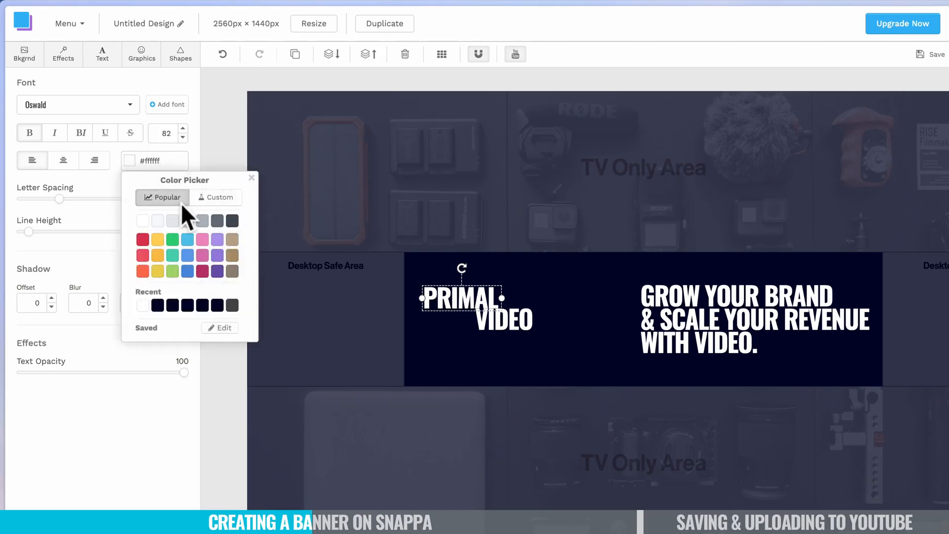
{"action": "left_click", "coordinate": [223, 328]}
{"action": "left_click", "coordinate": [466, 124]}
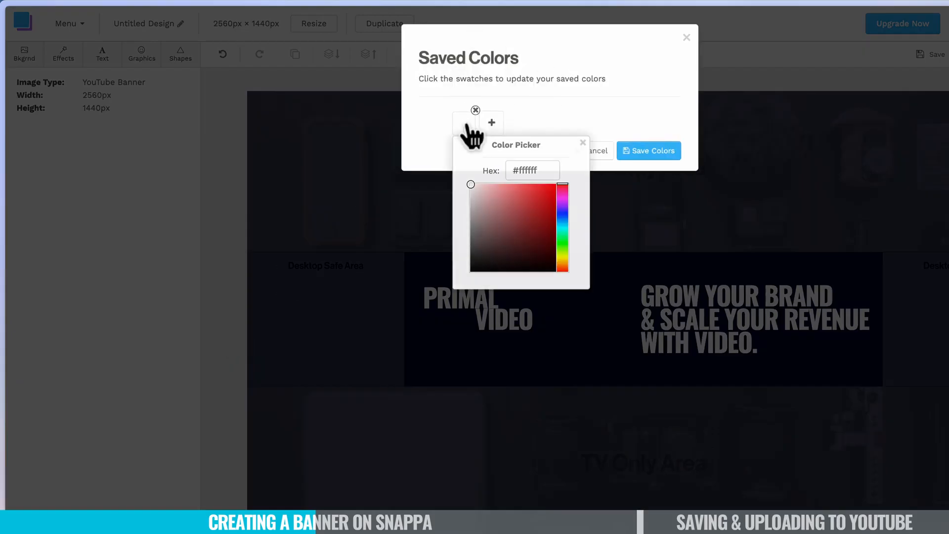
{"action": "left_click_drag", "start_coordinate": [544, 170], "coordinate": [518, 173]}
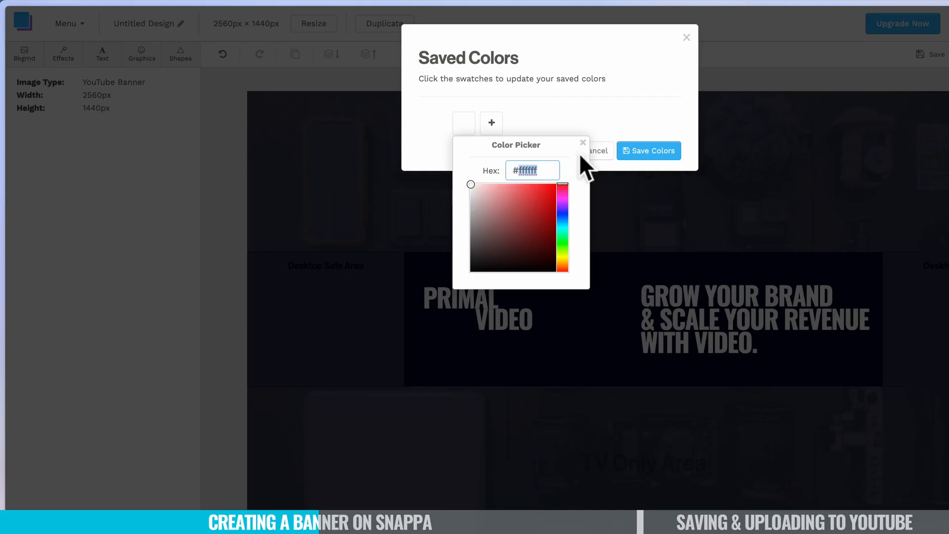
{"action": "type", "text": "00c2e0"}
{"action": "left_click", "coordinate": [465, 124]}
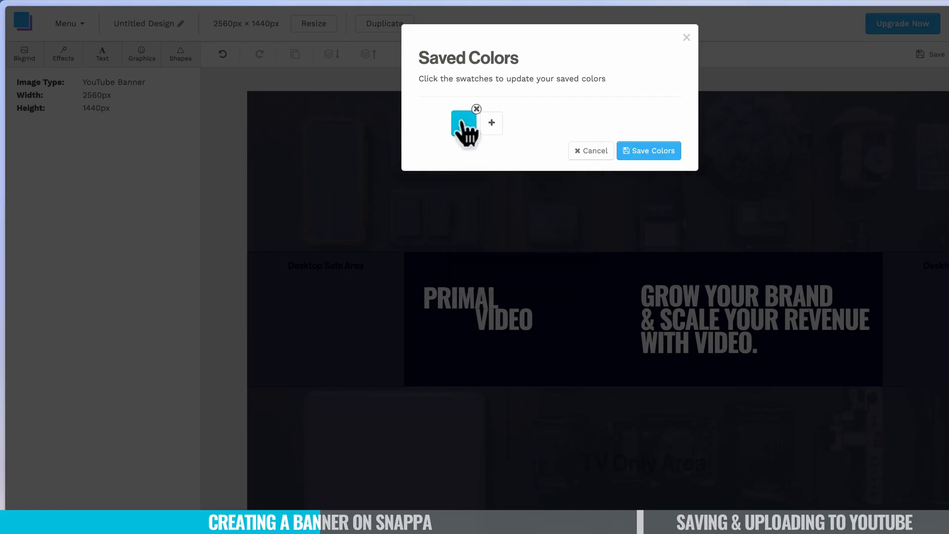
{"action": "left_click", "coordinate": [675, 153]}
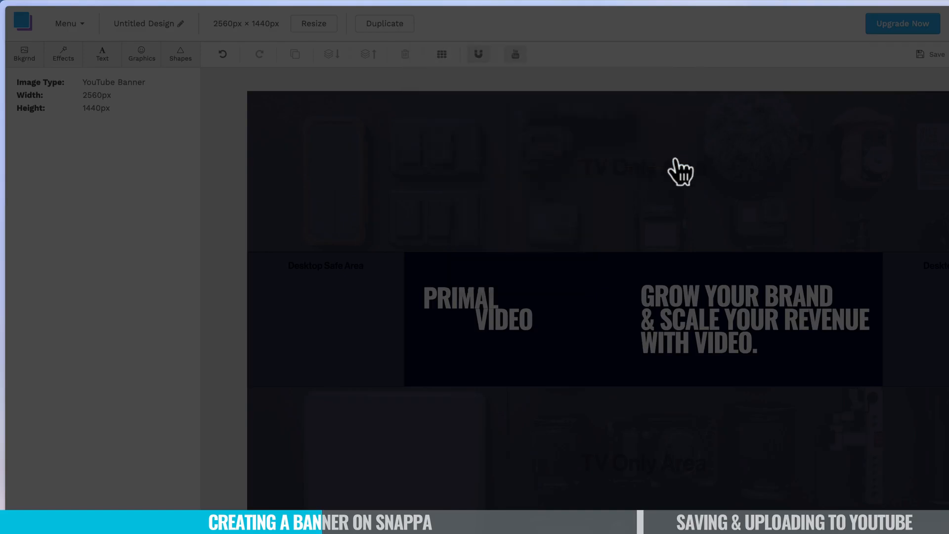
Apply the saved cyan #02bfe0 to the PRIMAL text.
{"action": "left_click", "coordinate": [133, 161]}
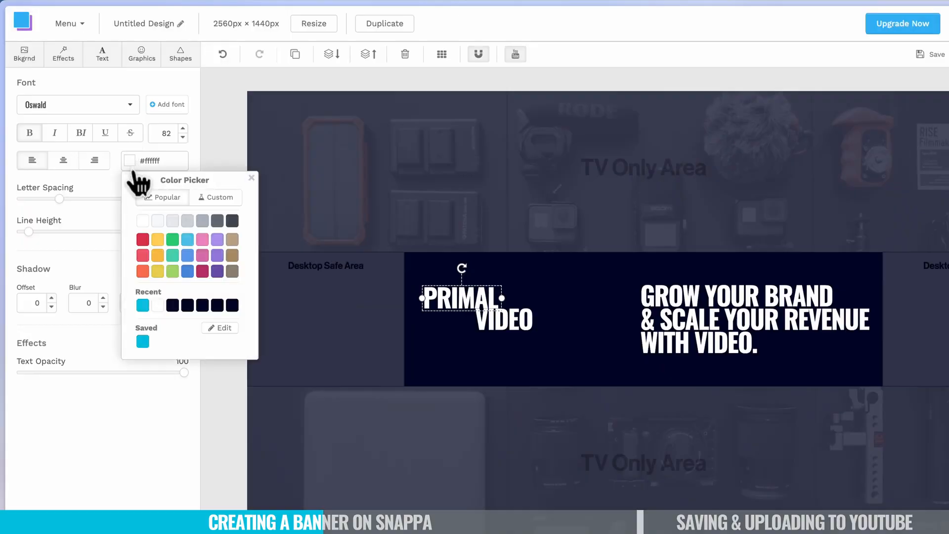
{"action": "left_click", "coordinate": [143, 342]}
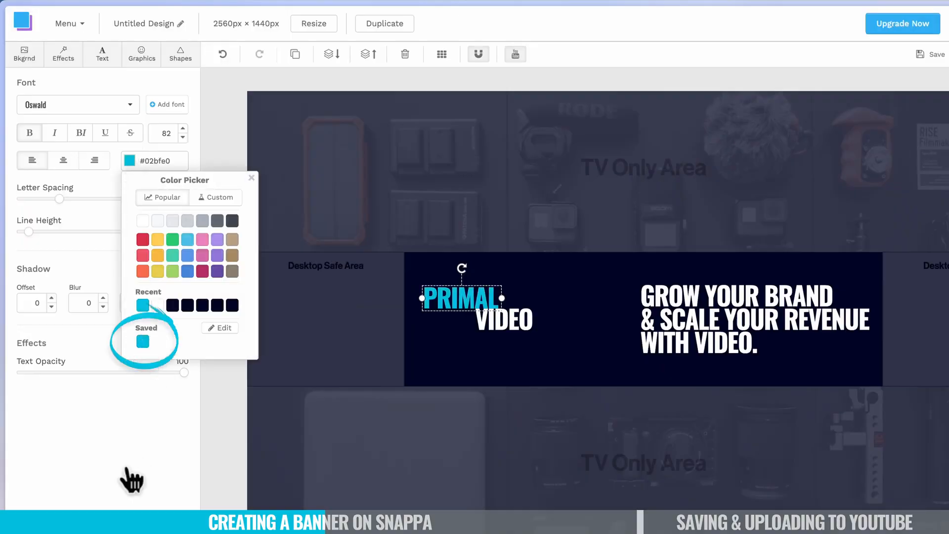
{"action": "left_click", "coordinate": [127, 497]}
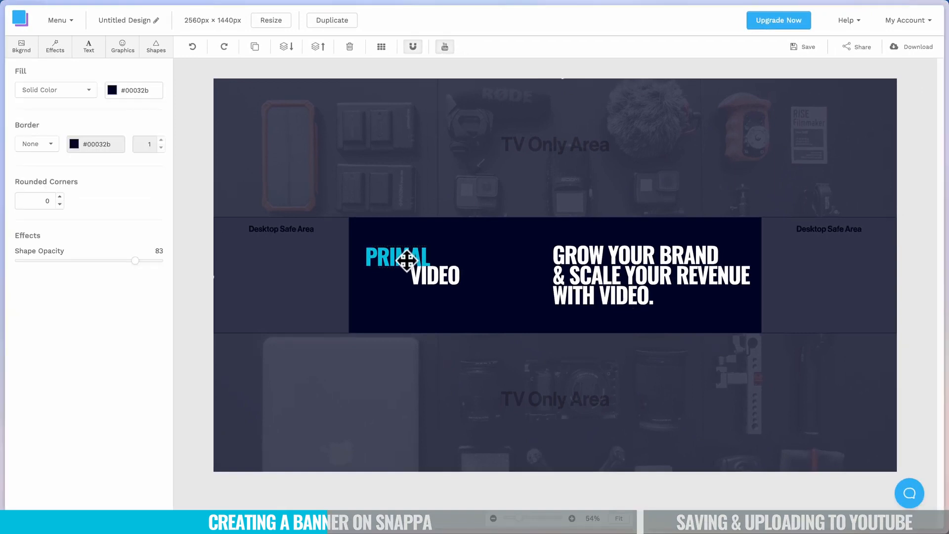
Select the PRIMAL and VIDEO texts together and move them slightly down within the safe area.
{"action": "left_click", "coordinate": [461, 295]}
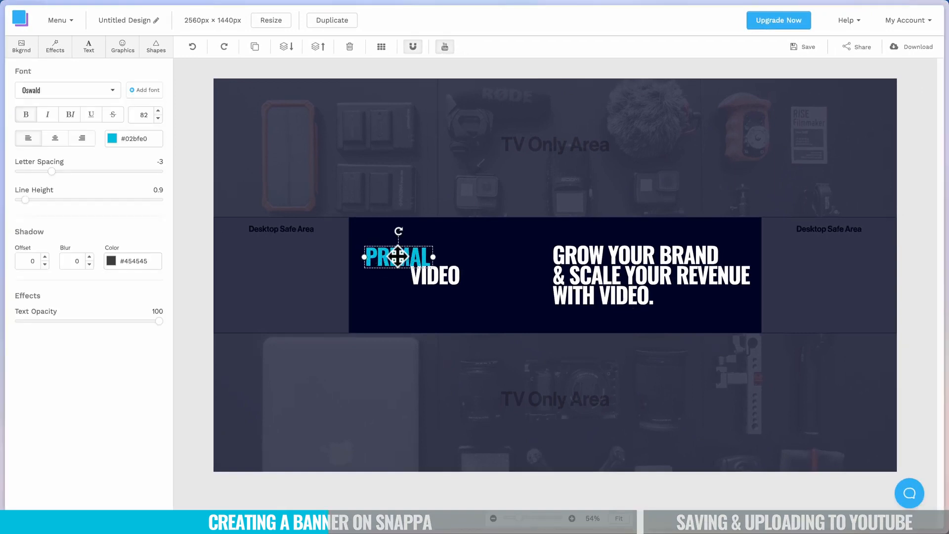
{"action": "left_click", "coordinate": [437, 280], "text": "shift"}
{"action": "left_click_drag", "start_coordinate": [434, 282], "coordinate": [435, 293]}
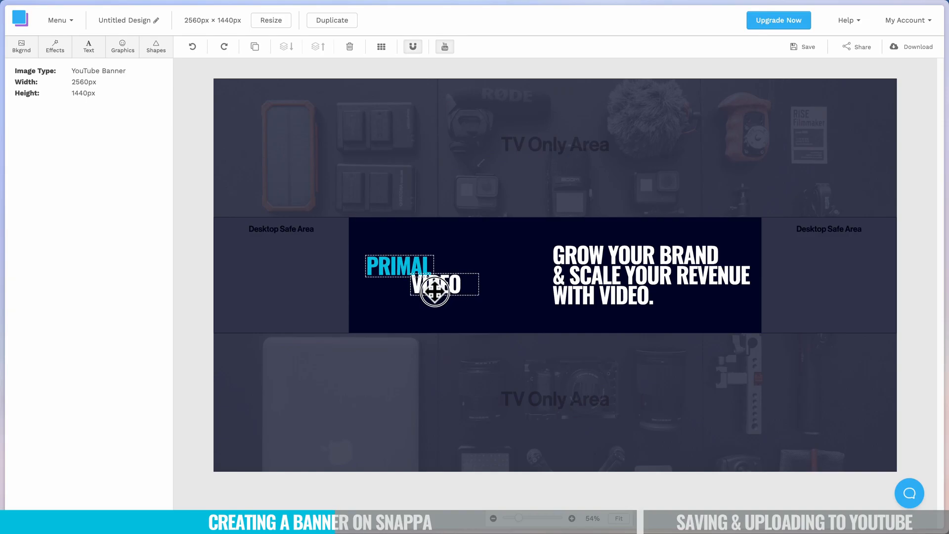
Try to color only the word "VIDEO." in the tagline with the saved cyan, and set the tagline back to white.
{"action": "left_click", "coordinate": [605, 302]}
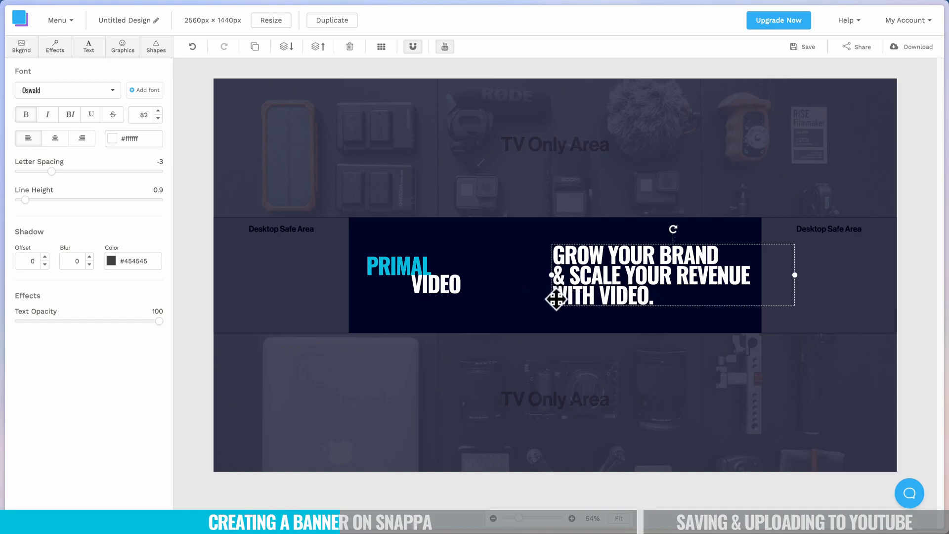
{"action": "triple_click", "coordinate": [606, 288]}
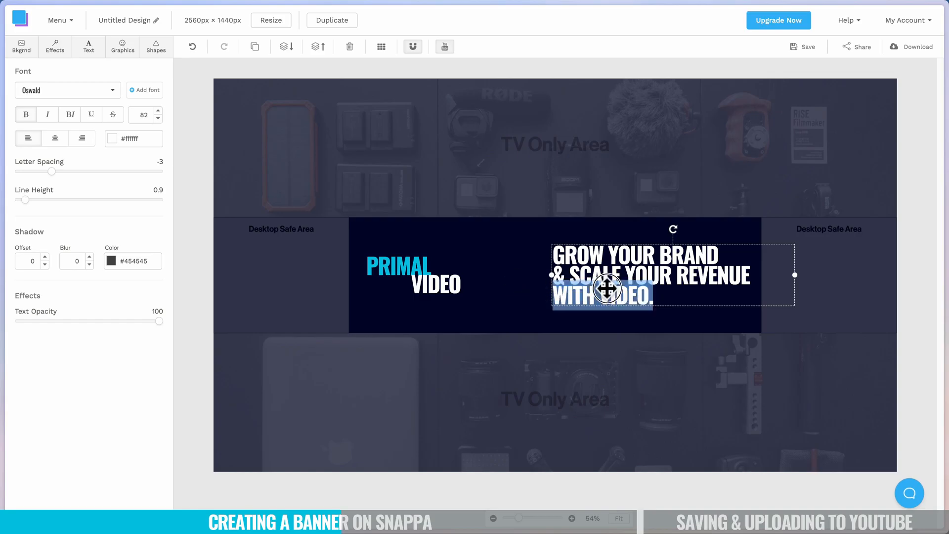
{"action": "left_click", "coordinate": [651, 297]}
{"action": "key", "text": "BackSpace"}
{"action": "left_click_drag", "start_coordinate": [653, 295], "coordinate": [602, 295]}
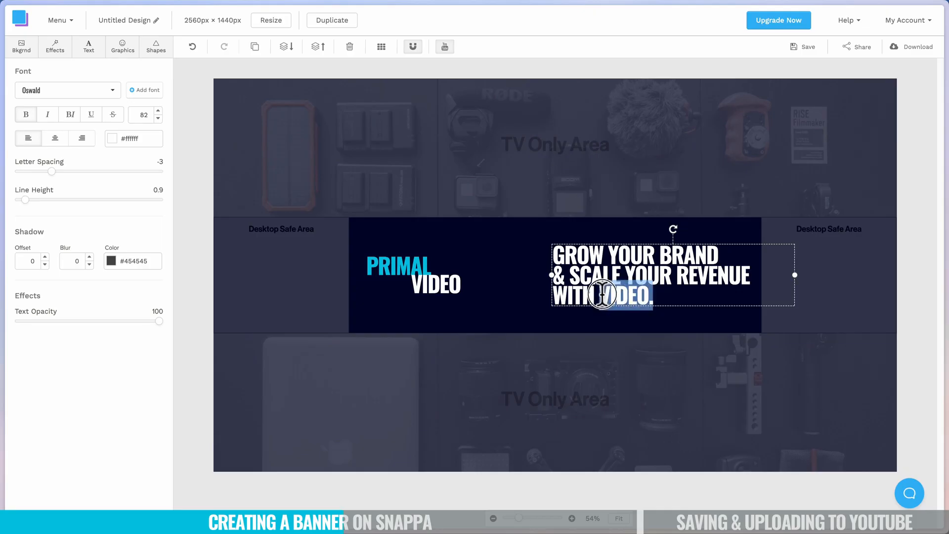
{"action": "left_click", "coordinate": [120, 145]}
{"action": "left_click", "coordinate": [124, 294]}
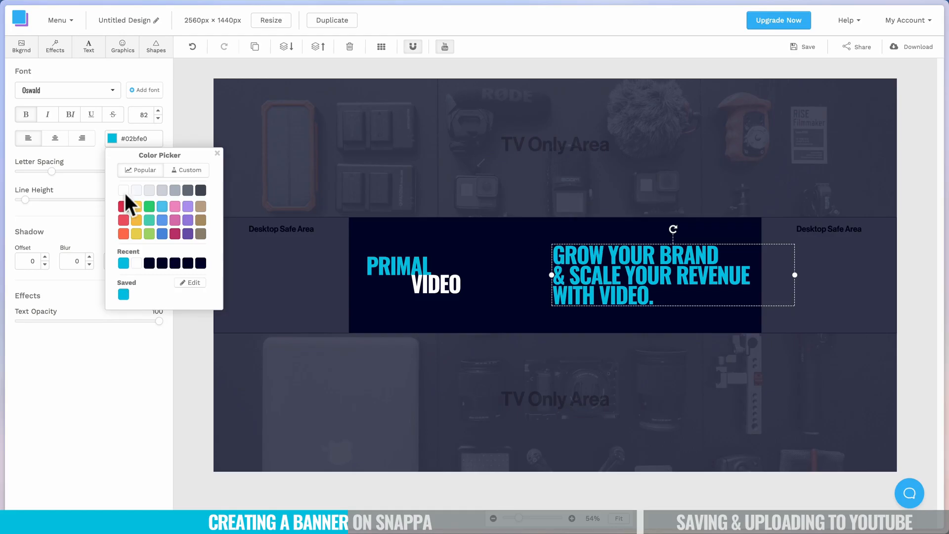
{"action": "left_click", "coordinate": [125, 192]}
{"action": "left_click", "coordinate": [541, 248]}
Duplicate the tagline, move the copy below the band, and delete the word "VIDEO." from the original.
{"action": "left_click", "coordinate": [621, 262]}
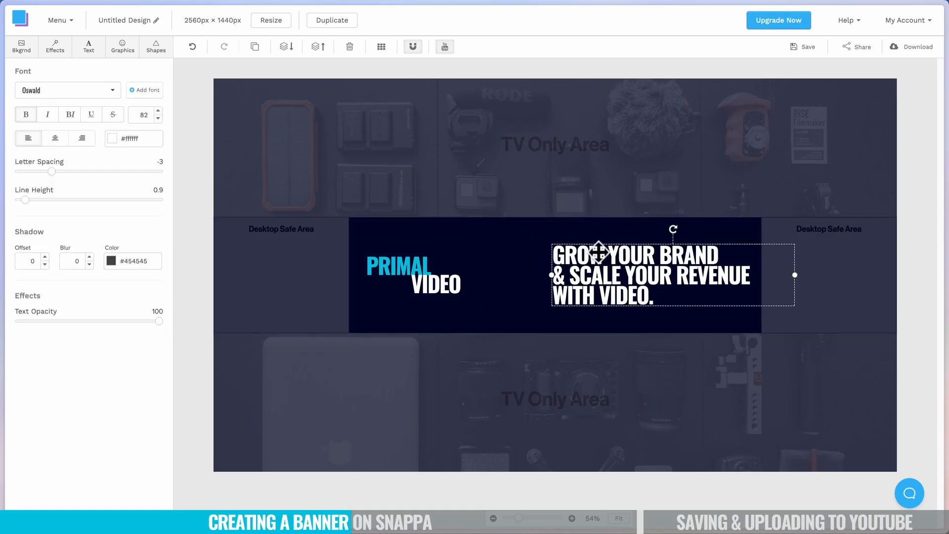
{"action": "left_click", "coordinate": [255, 47]}
{"action": "left_click_drag", "start_coordinate": [630, 298], "coordinate": [654, 387]}
{"action": "left_click", "coordinate": [633, 296]}
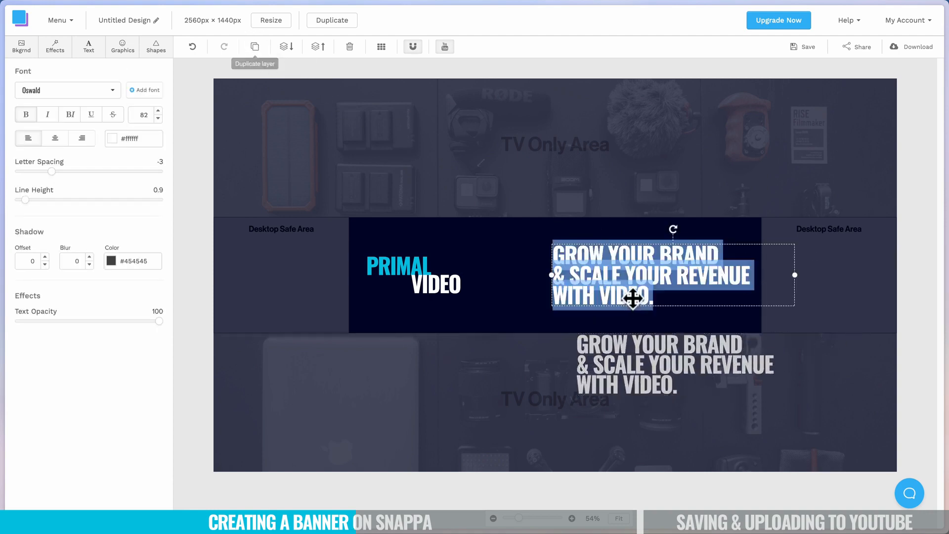
{"action": "left_click_drag", "start_coordinate": [657, 296], "coordinate": [603, 300]}
{"action": "key", "text": "BackSpace"}
Move the tagline copy up beside the original's last line and reduce it to "VIDEO." in a narrow box.
{"action": "left_click_drag", "start_coordinate": [656, 342], "coordinate": [655, 299]}
{"action": "double_click", "coordinate": [658, 309]}
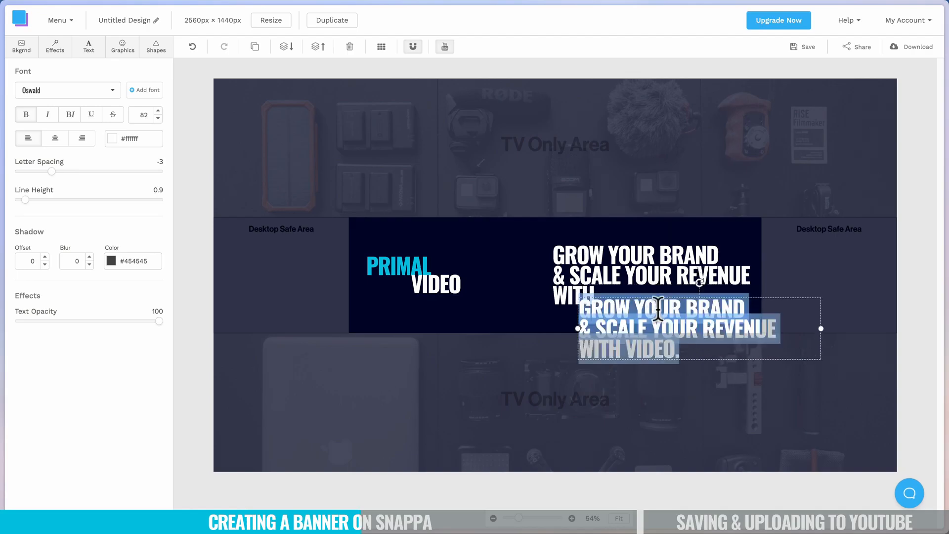
{"action": "left_click", "coordinate": [626, 352]}
{"action": "left_click_drag", "start_coordinate": [624, 350], "coordinate": [539, 299]}
{"action": "key", "text": "BackSpace"}
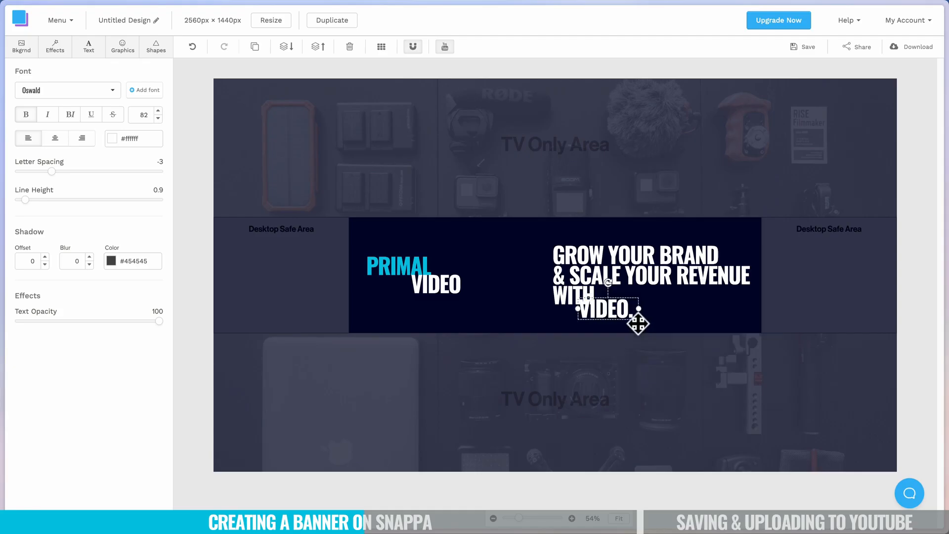
Place the separate "VIDEO." text right after "WITH" in the tagline and color it with the saved cyan #02bfe0.
{"action": "left_click", "coordinate": [658, 315]}
{"action": "left_click", "coordinate": [595, 311]}
{"action": "left_click_drag", "start_coordinate": [602, 310], "coordinate": [623, 296]}
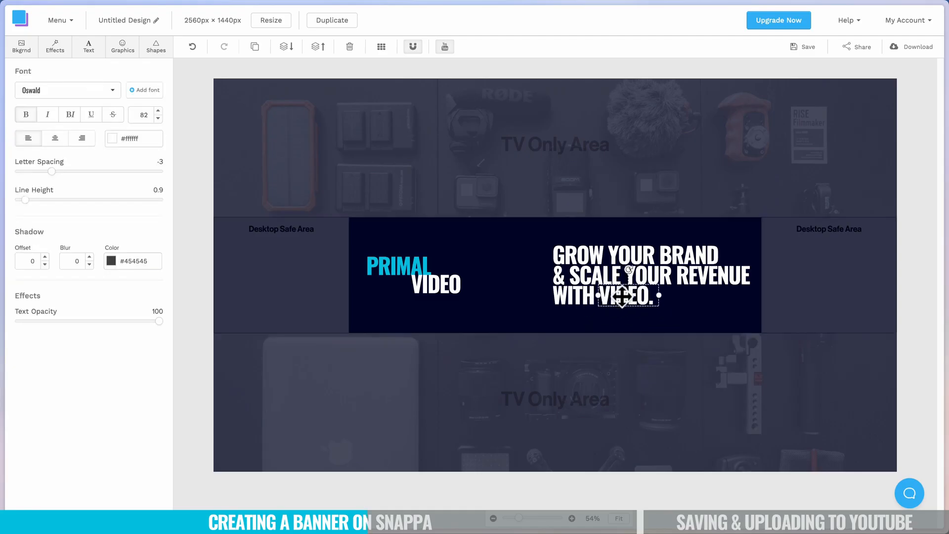
{"action": "left_click", "coordinate": [113, 138]}
{"action": "left_click", "coordinate": [124, 295]}
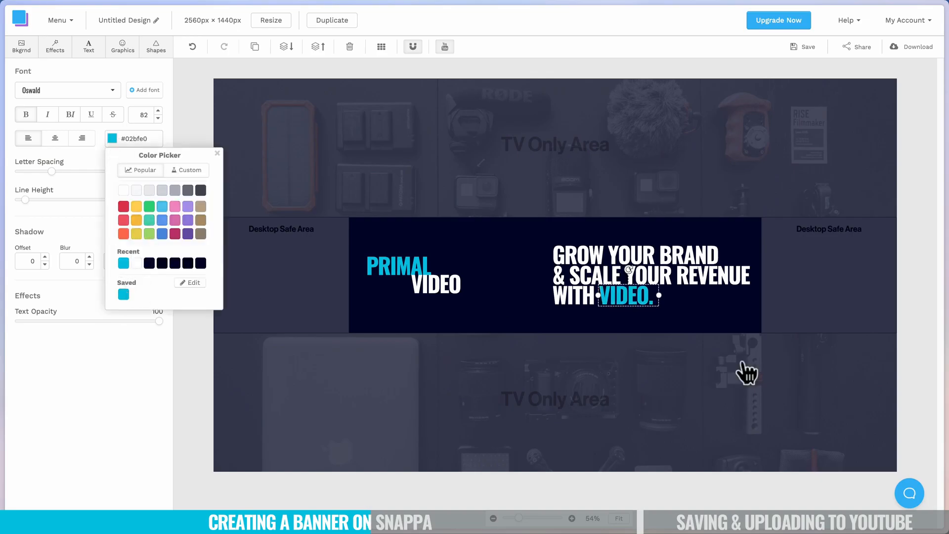
{"action": "left_click", "coordinate": [619, 296]}
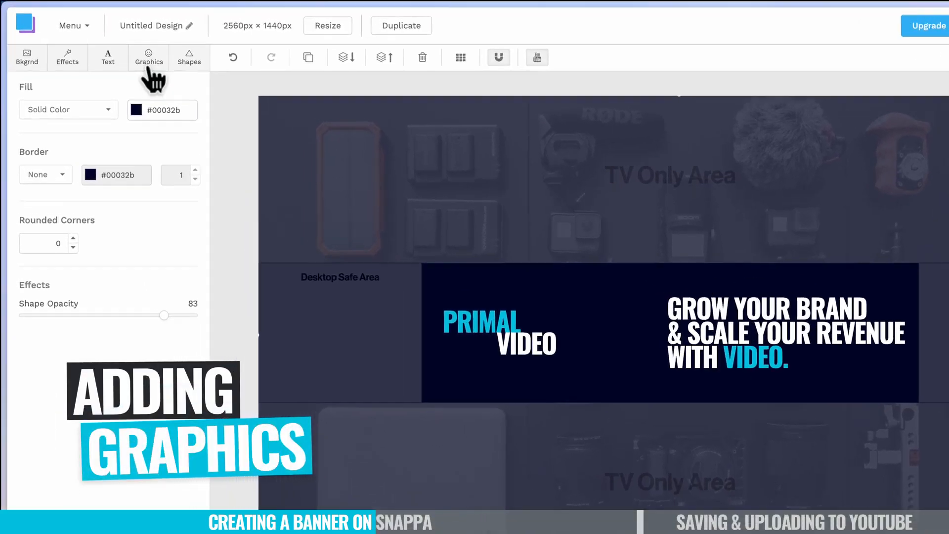
Upload the portrait image JB.png from the Documents folder to the graphics uploads.
{"action": "left_click", "coordinate": [126, 56]}
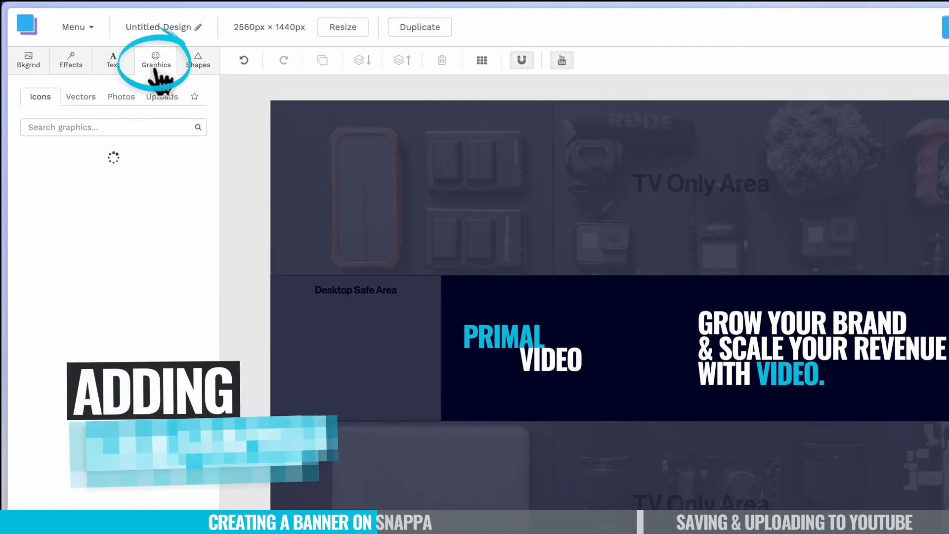
{"action": "left_click", "coordinate": [96, 101]}
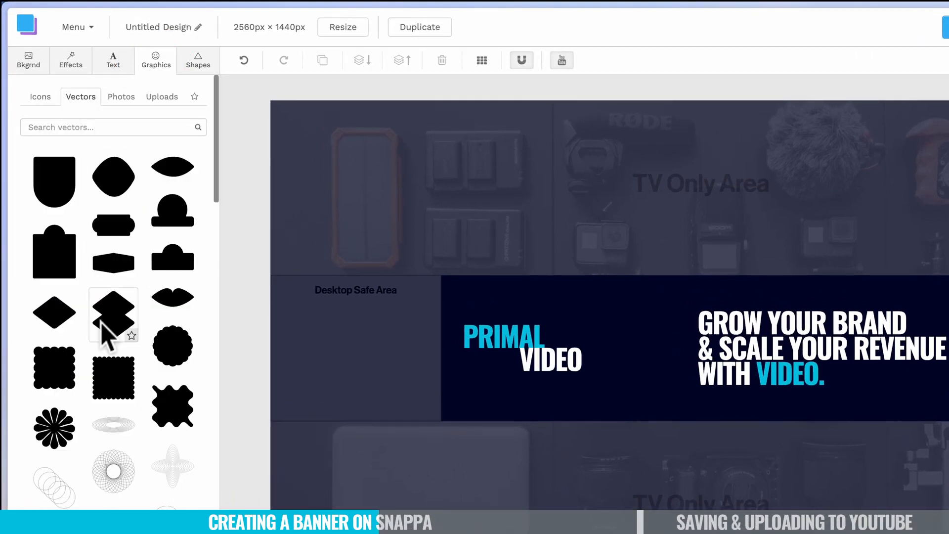
{"action": "left_click", "coordinate": [119, 98]}
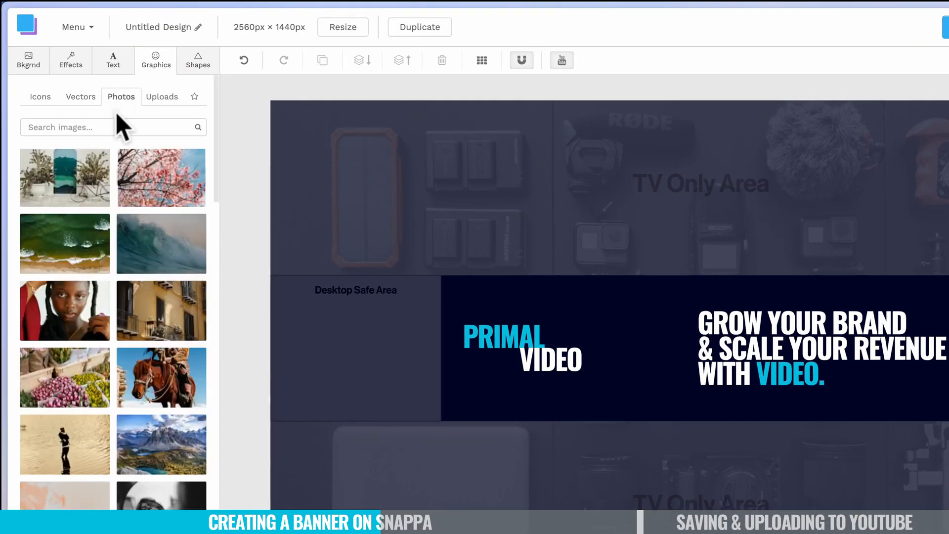
{"action": "left_click", "coordinate": [161, 99]}
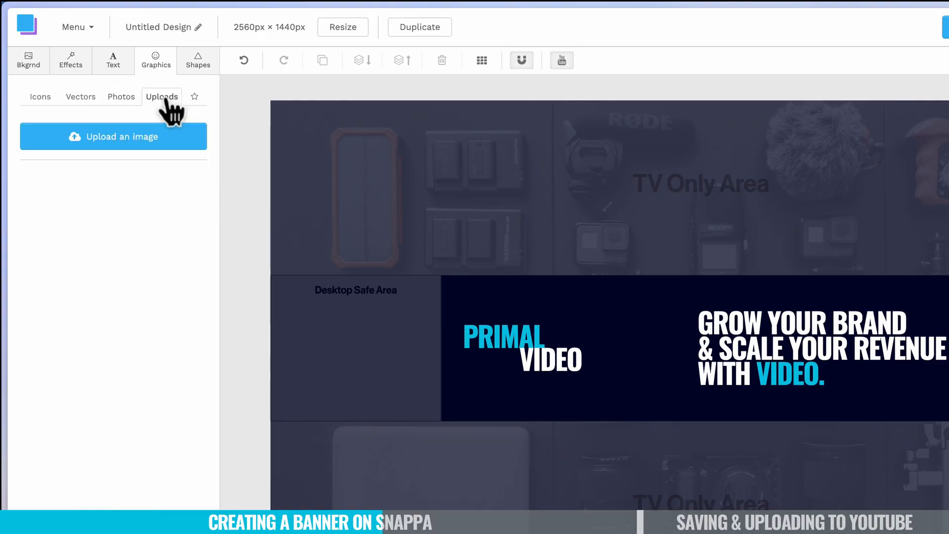
{"action": "left_click", "coordinate": [104, 144]}
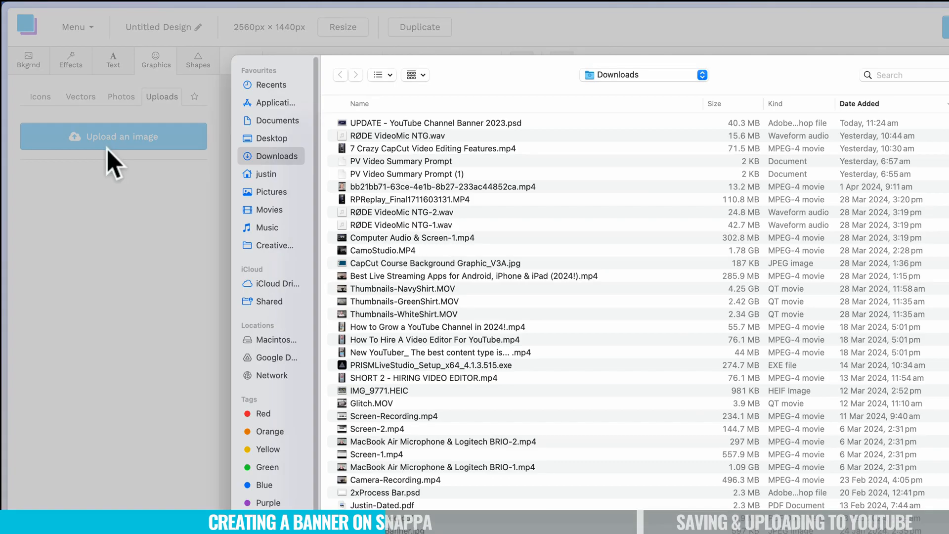
{"action": "left_click", "coordinate": [276, 121]}
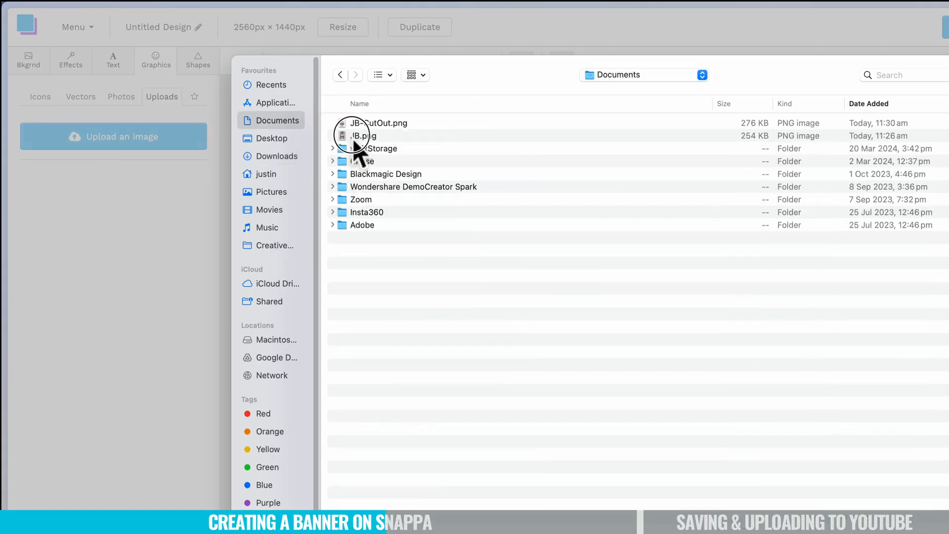
{"action": "left_click", "coordinate": [352, 137]}
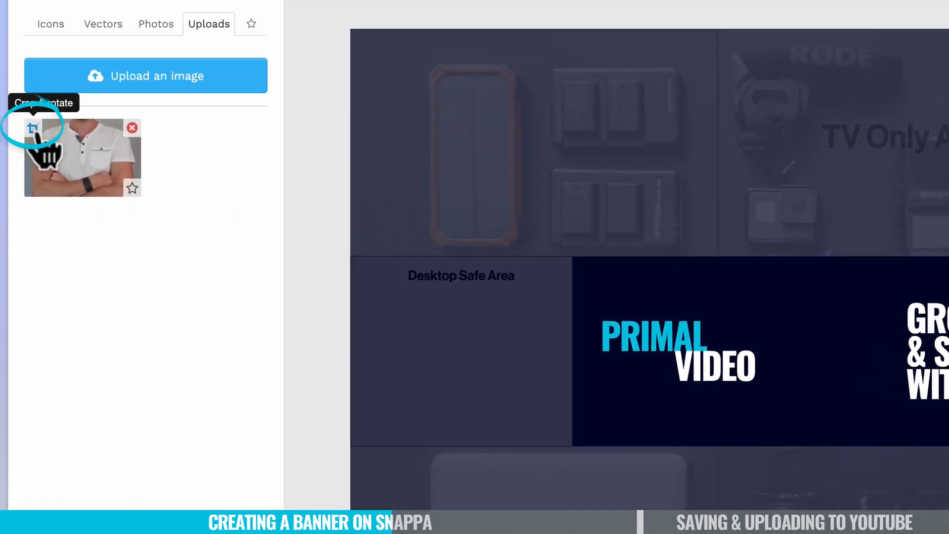
Open the uploaded portrait for cropping and rotating, and apply the crop covering the full image.
{"action": "left_click", "coordinate": [33, 128]}
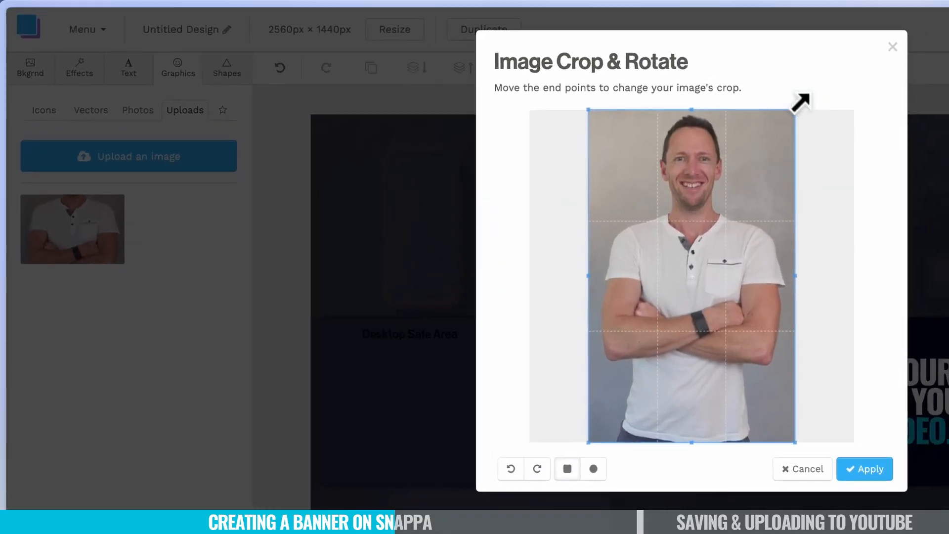
{"action": "mouse_move", "coordinate": [771, 110]}
{"action": "left_mouse_down"}
{"action": "mouse_move", "coordinate": [741, 146]}
{"action": "mouse_move", "coordinate": [785, 106]}
{"action": "left_mouse_up"}
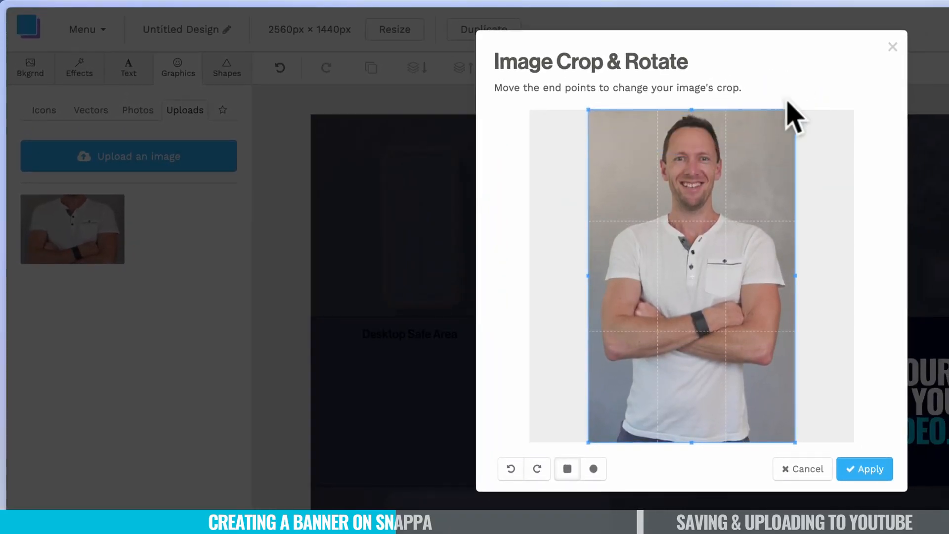
{"action": "left_click", "coordinate": [866, 475]}
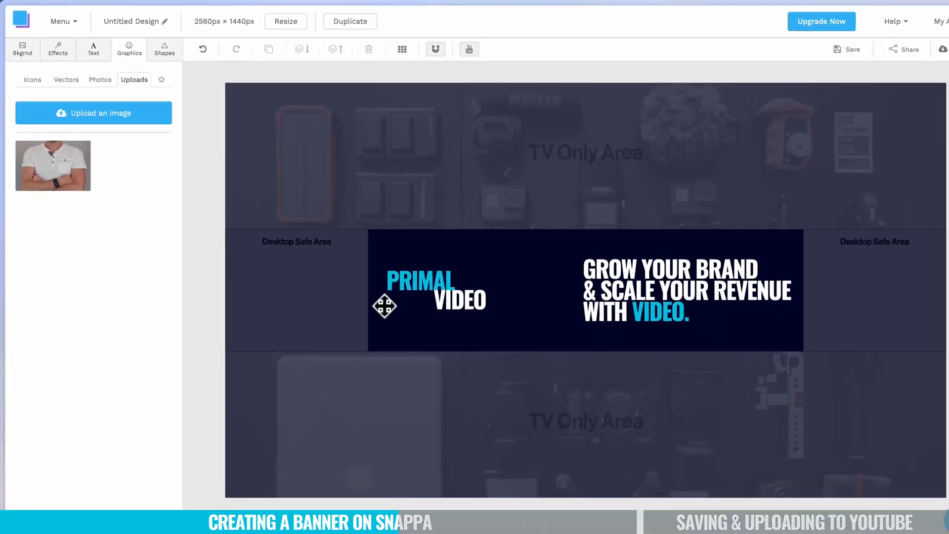
Add the portrait to the banner between the brand name and tagline, and try to remove its image background.
{"action": "left_click", "coordinate": [55, 157]}
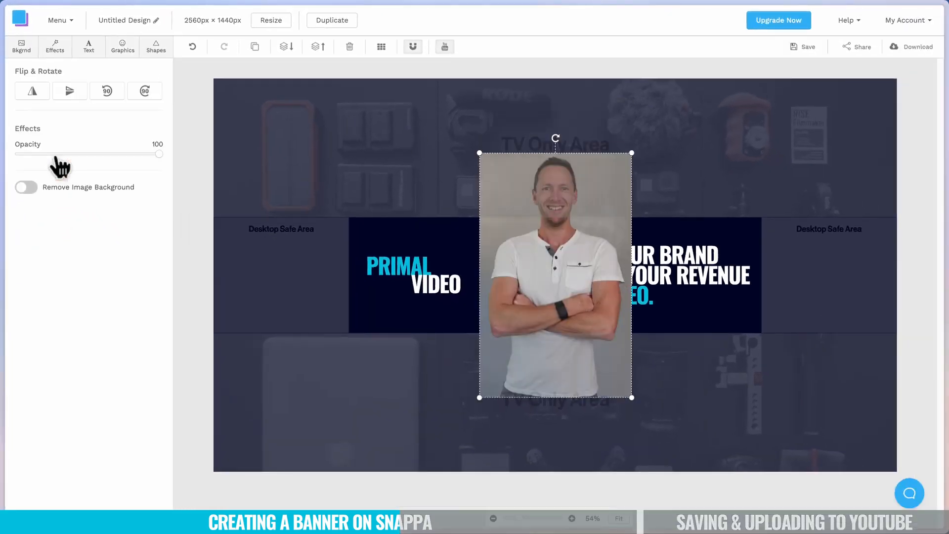
{"action": "left_click_drag", "start_coordinate": [580, 250], "coordinate": [556, 317]}
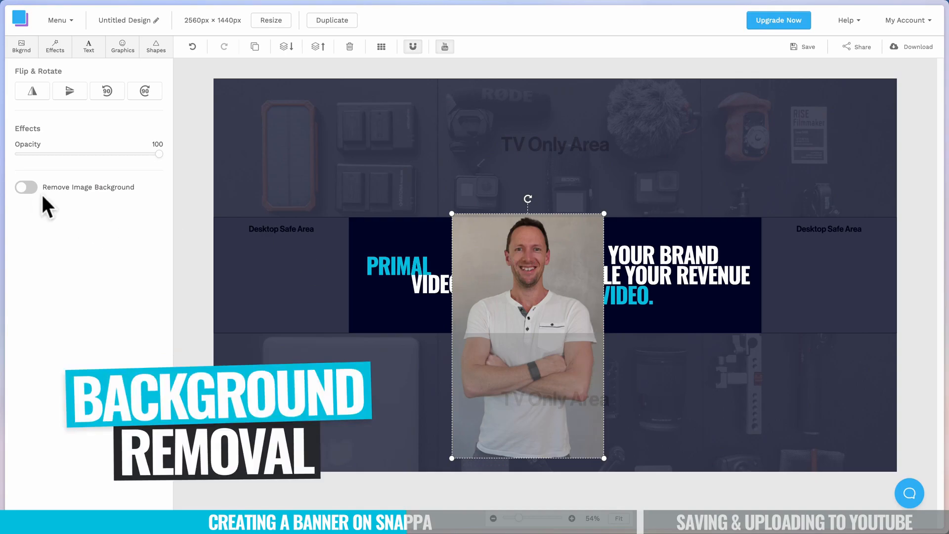
{"action": "left_click", "coordinate": [30, 188]}
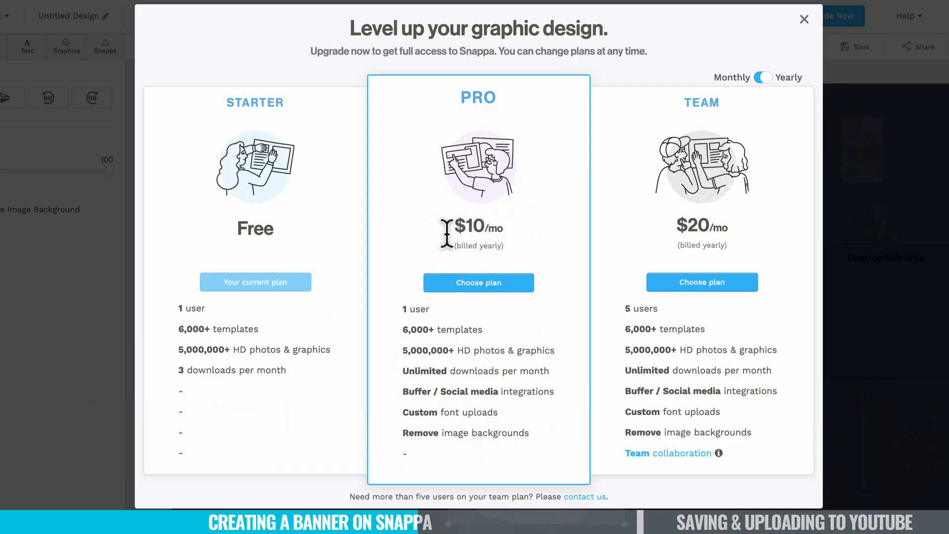
Compare the monthly and yearly prices of the upgrade plans.
{"action": "left_click", "coordinate": [765, 79]}
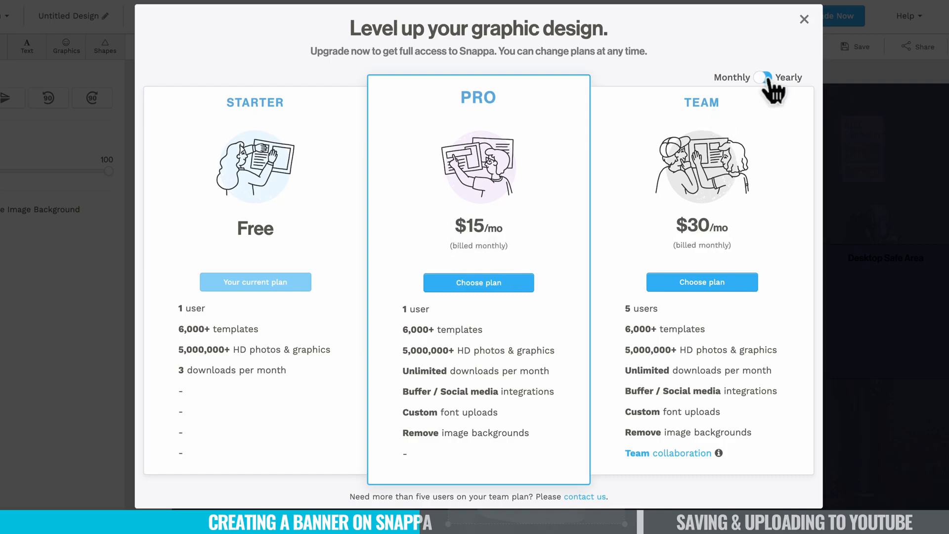
{"action": "left_click", "coordinate": [766, 78]}
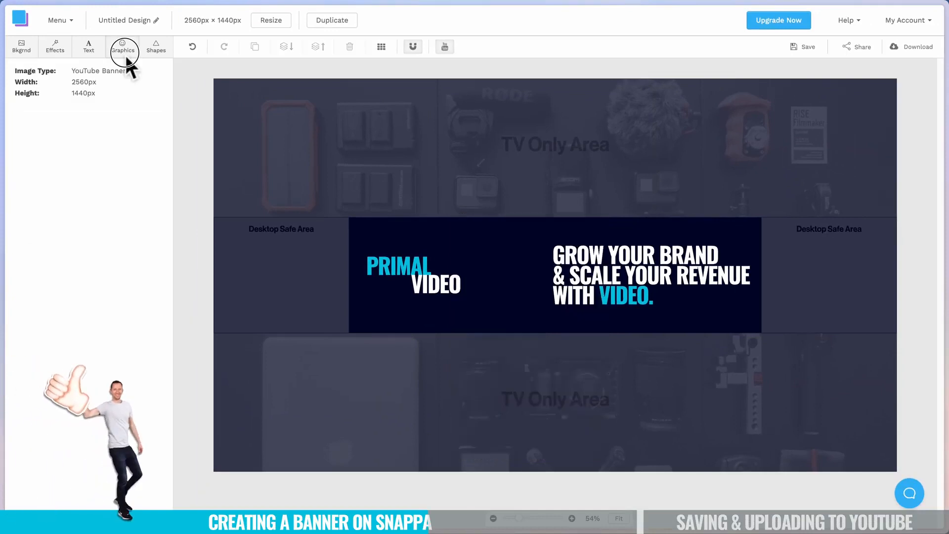
Upload the cut-out portrait JB-CutOut.png from the Documents folder to the graphics uploads.
{"action": "left_click", "coordinate": [124, 49]}
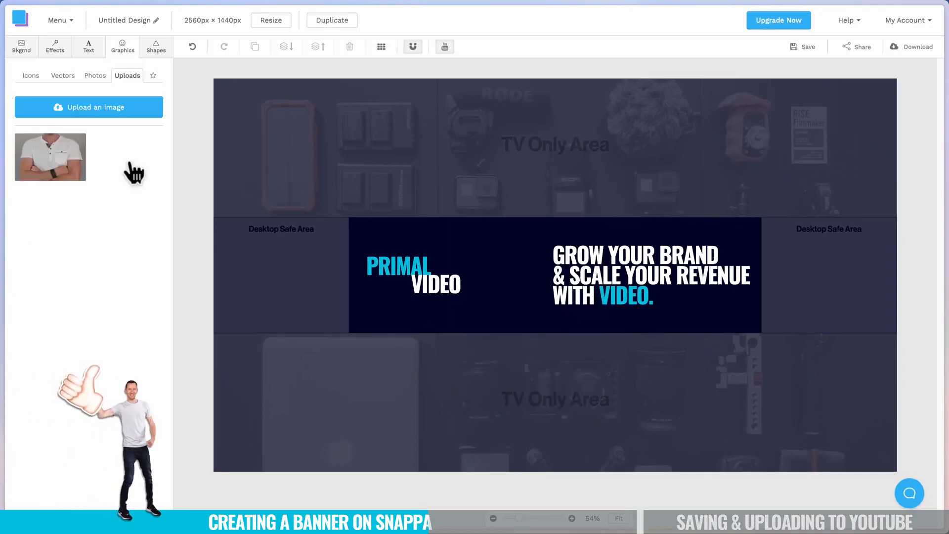
{"action": "left_click", "coordinate": [128, 113]}
{"action": "left_click", "coordinate": [309, 97]}
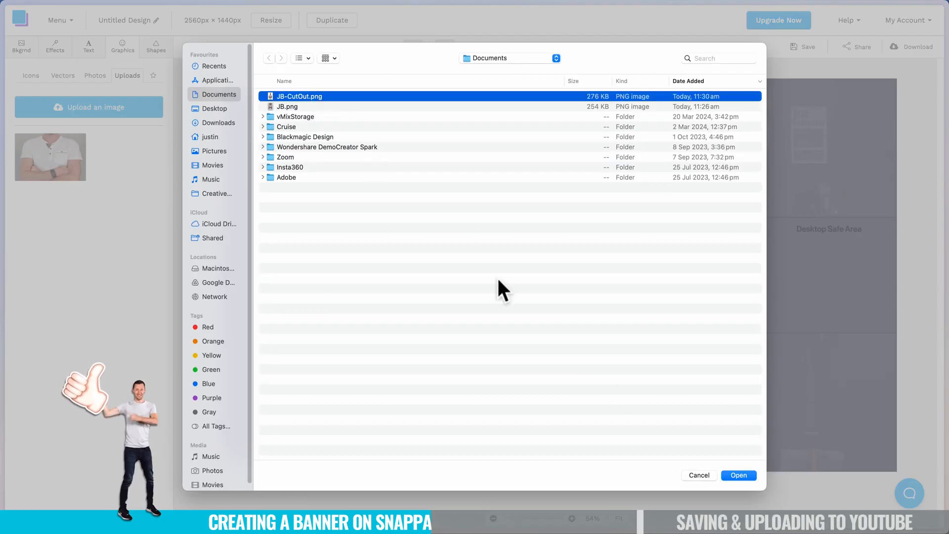
{"action": "left_click", "coordinate": [739, 476]}
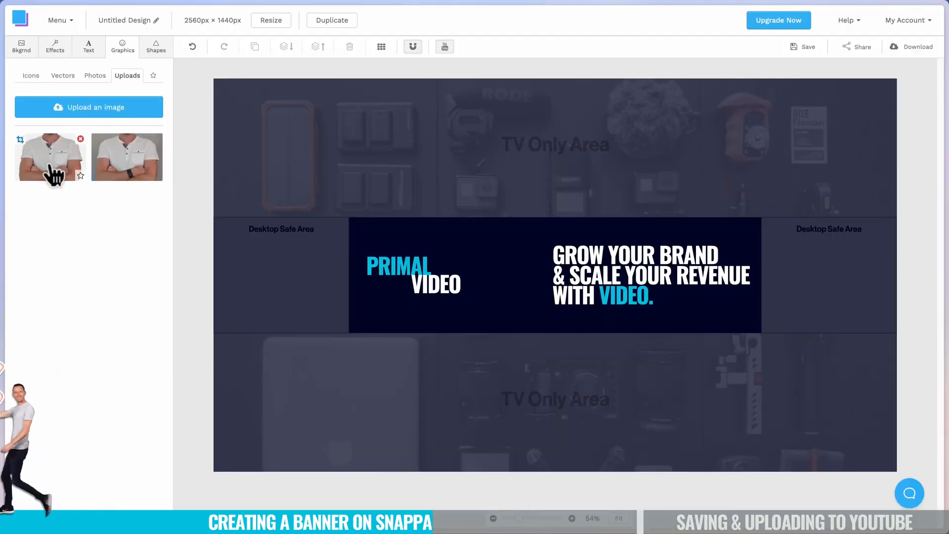
Add the uncropped cut-out portrait to the banner and position it in the middle.
{"action": "left_click", "coordinate": [52, 170]}
{"action": "left_click_drag", "start_coordinate": [558, 299], "coordinate": [545, 295]}
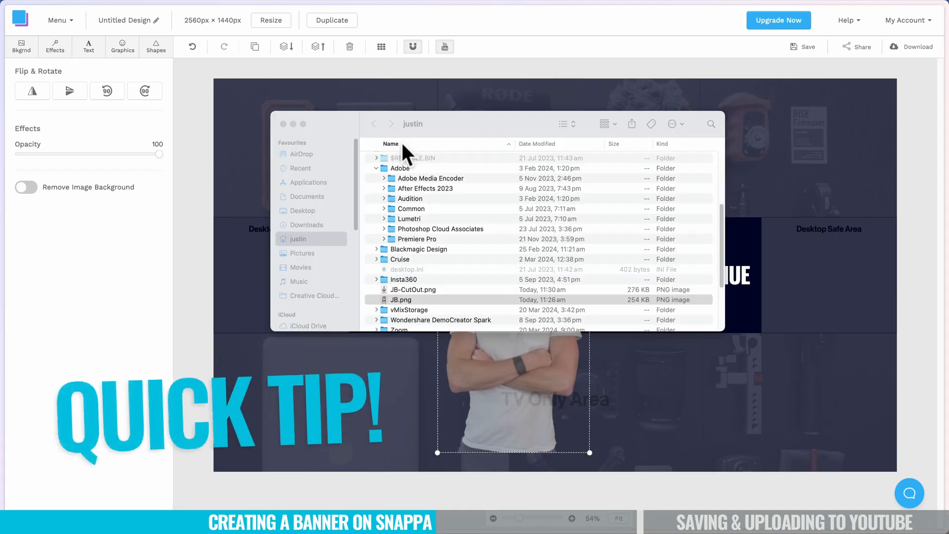
Switch to Finder, open JB.png in Preview, and use the subject options to extract the person from the background.
{"action": "left_click", "coordinate": [395, 301]}
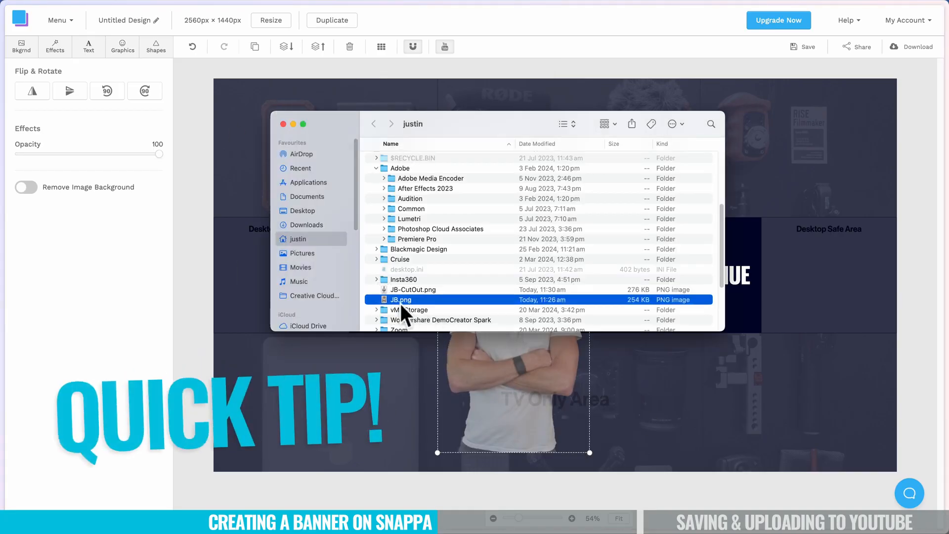
{"action": "double_click", "coordinate": [384, 301]}
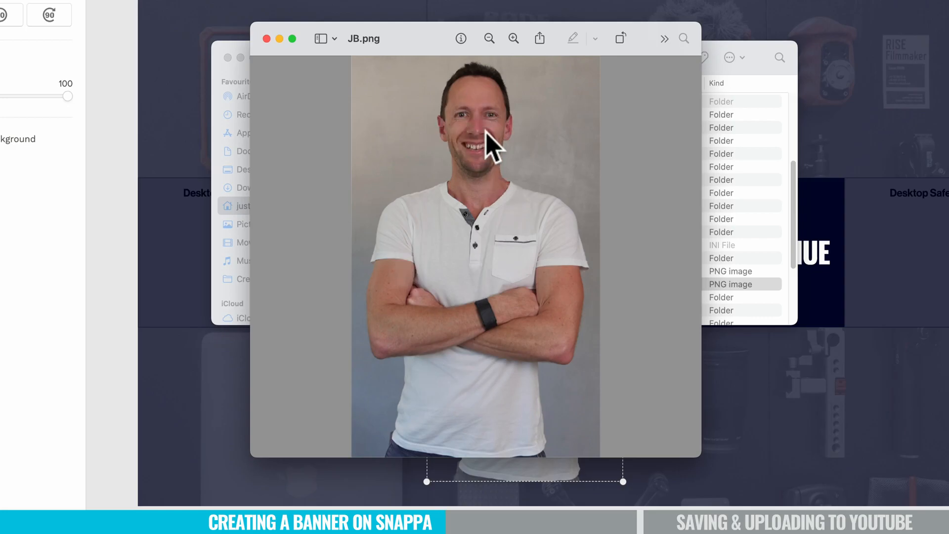
{"action": "right_click", "coordinate": [473, 127]}
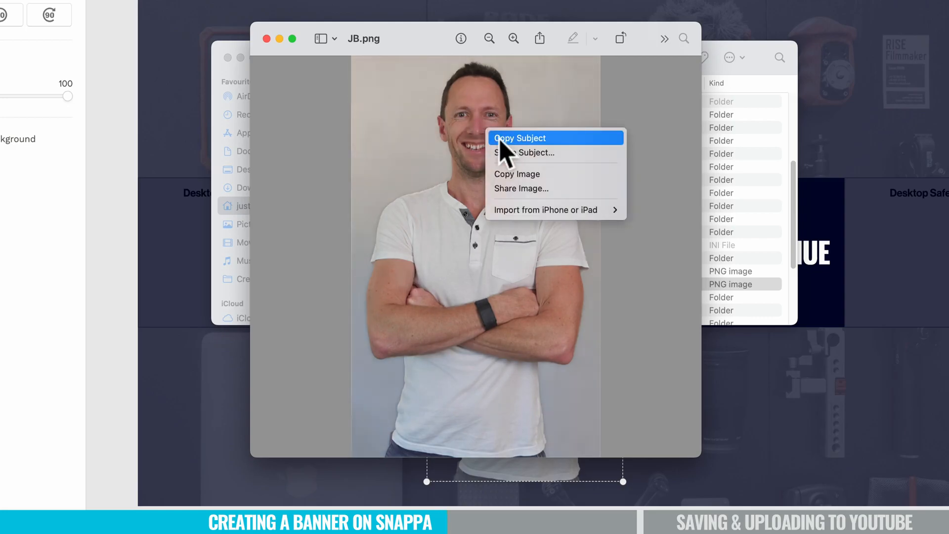
{"action": "left_click", "coordinate": [518, 154]}
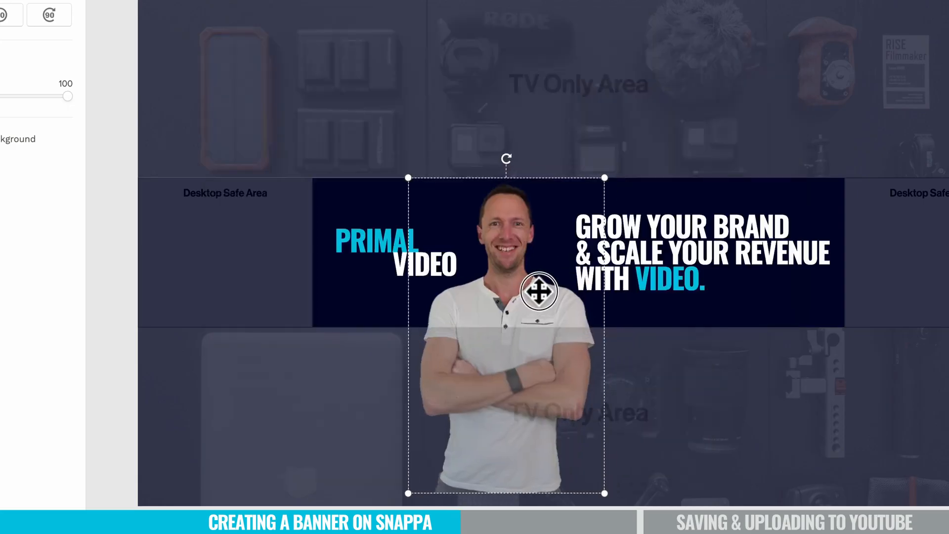
Shrink the uncropped cut-out portrait and move it between the brand name and the tagline.
{"action": "left_click_drag", "start_coordinate": [541, 292], "coordinate": [544, 290]}
{"action": "left_click_drag", "start_coordinate": [611, 489], "coordinate": [559, 372]}
{"action": "left_click_drag", "start_coordinate": [473, 356], "coordinate": [503, 363]}
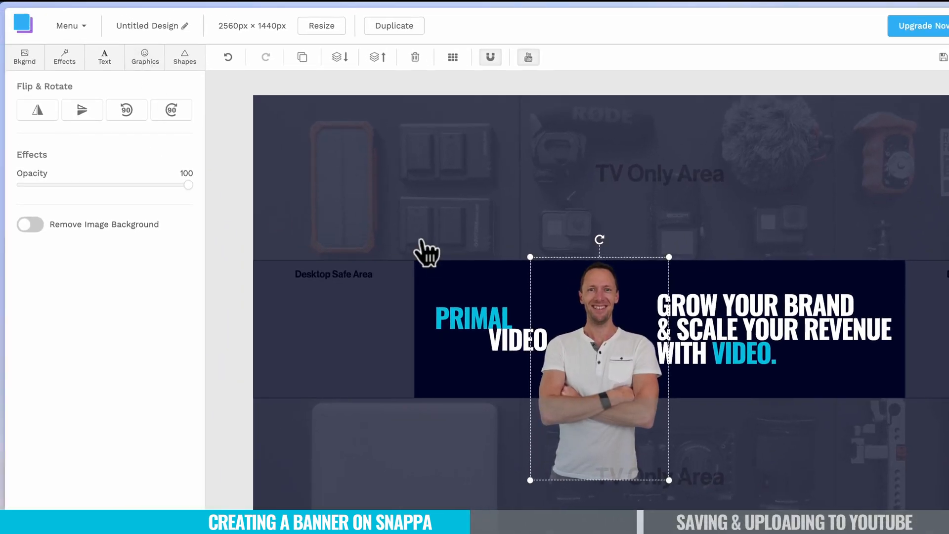
Delete the uncropped portrait from the banner and return to the uploaded graphics.
{"action": "left_click", "coordinate": [142, 60]}
{"action": "left_click", "coordinate": [602, 330]}
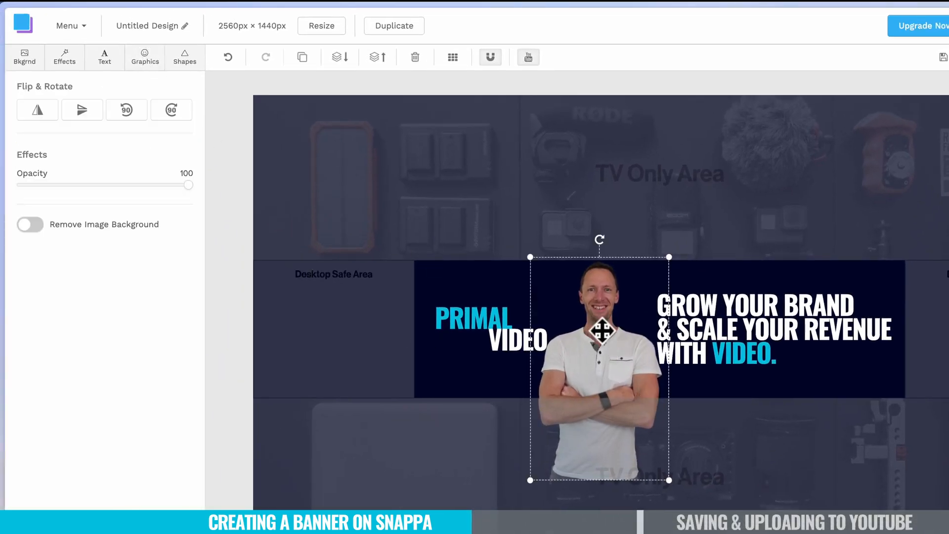
{"action": "key", "text": "Delete"}
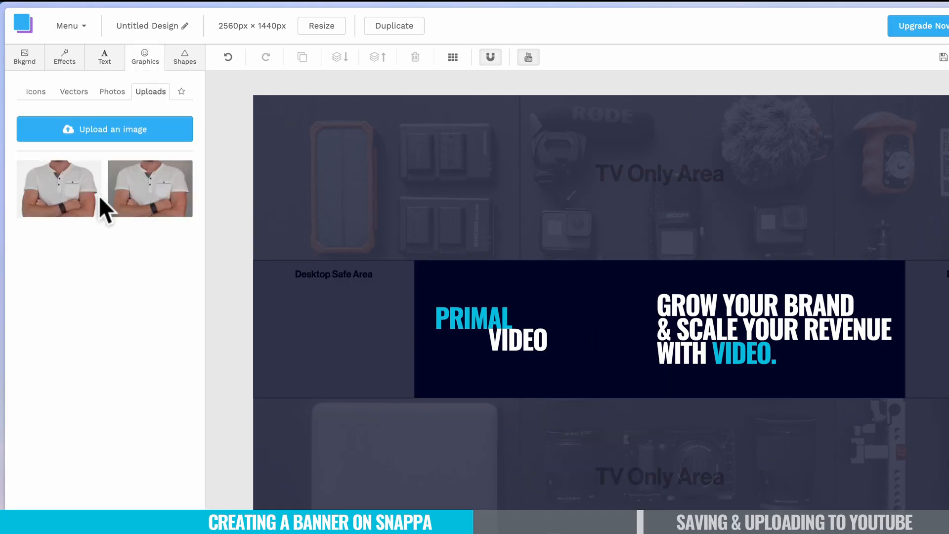
Crop the uploaded cut-out portrait to the head and upper body, ending at the crossed arms, and apply the crop.
{"action": "left_click", "coordinate": [23, 168]}
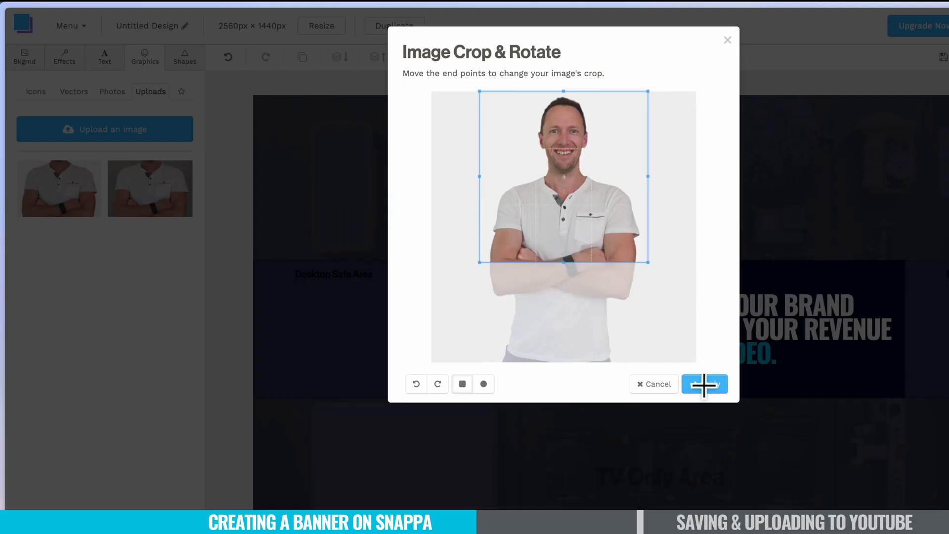
{"action": "left_click", "coordinate": [704, 384]}
{"action": "left_click", "coordinate": [685, 352]}
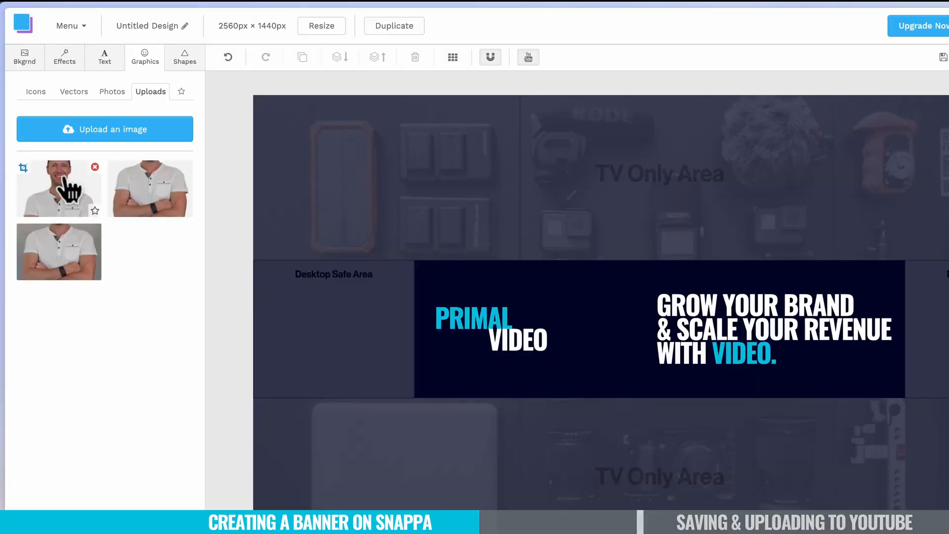
Add the cropped portrait to the banner and size it to fit the central safe area's height, between brand name and tagline.
{"action": "left_click", "coordinate": [63, 181]}
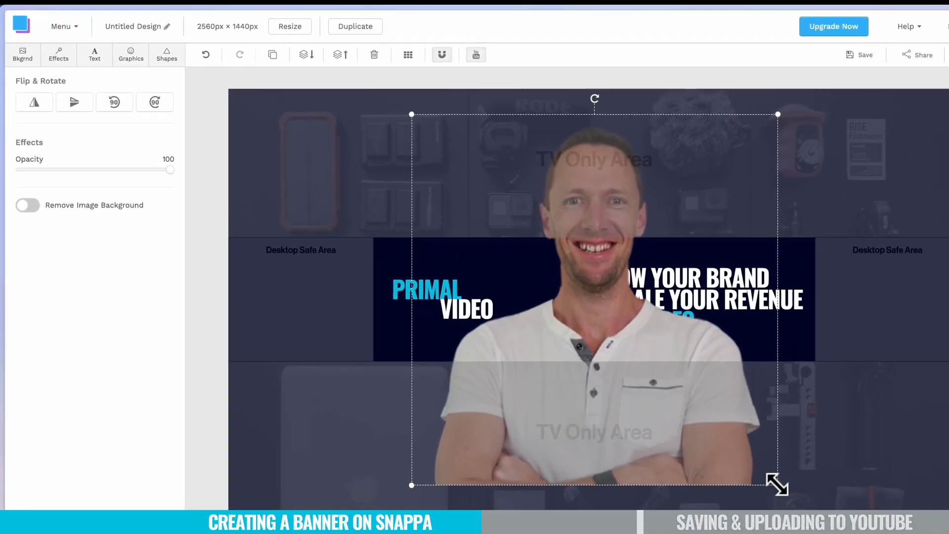
{"action": "left_click_drag", "start_coordinate": [777, 485], "coordinate": [503, 233]}
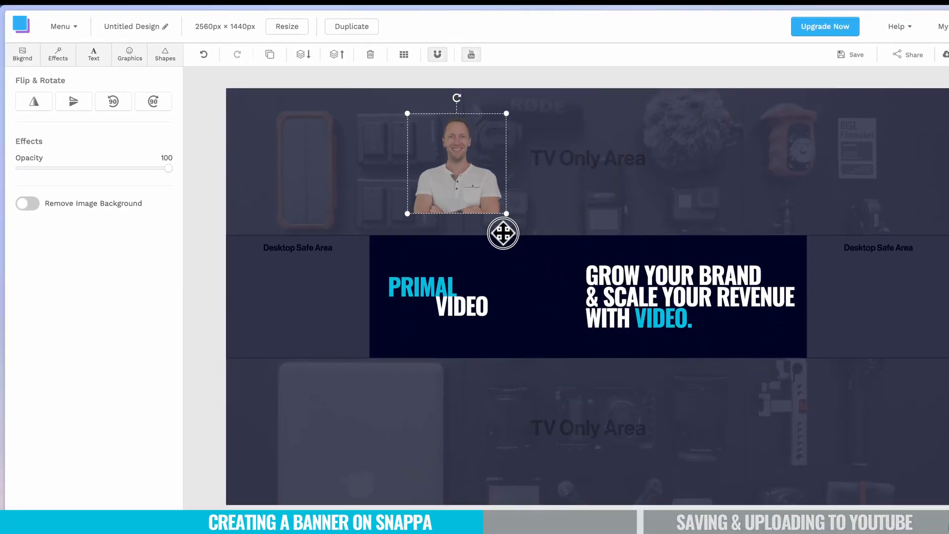
{"action": "left_click_drag", "start_coordinate": [475, 188], "coordinate": [550, 316]}
{"action": "left_click_drag", "start_coordinate": [586, 347], "coordinate": [601, 362]}
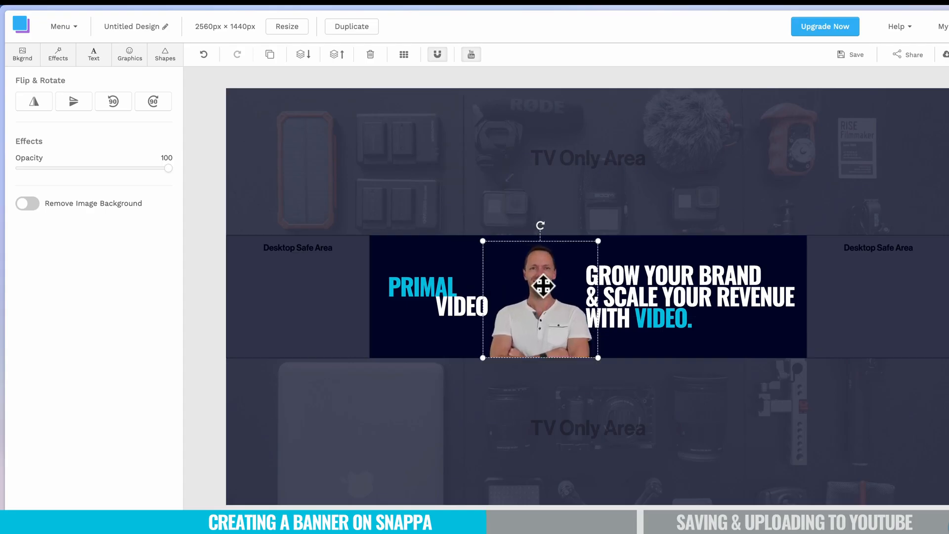
{"action": "left_click_drag", "start_coordinate": [543, 285], "coordinate": [537, 284]}
{"action": "left_click", "coordinate": [574, 200]}
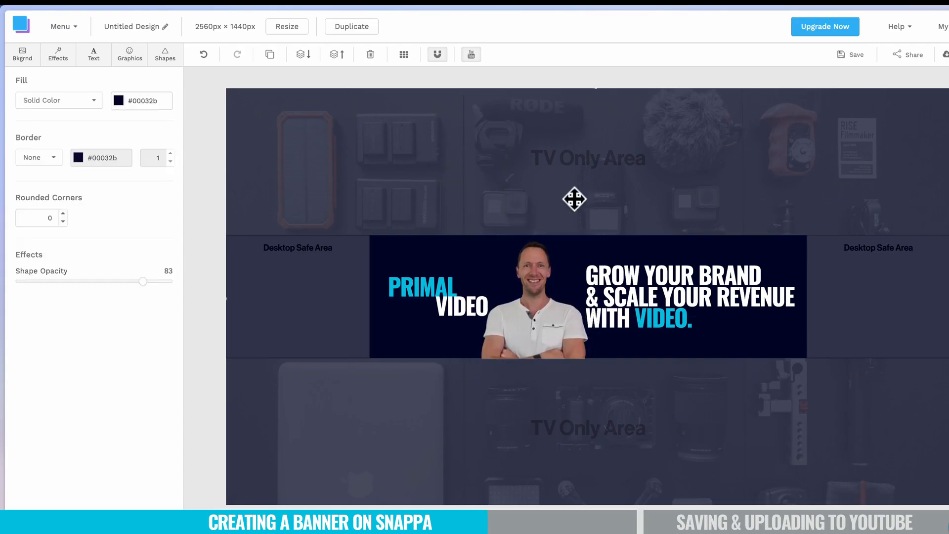
{"action": "left_click", "coordinate": [521, 337]}
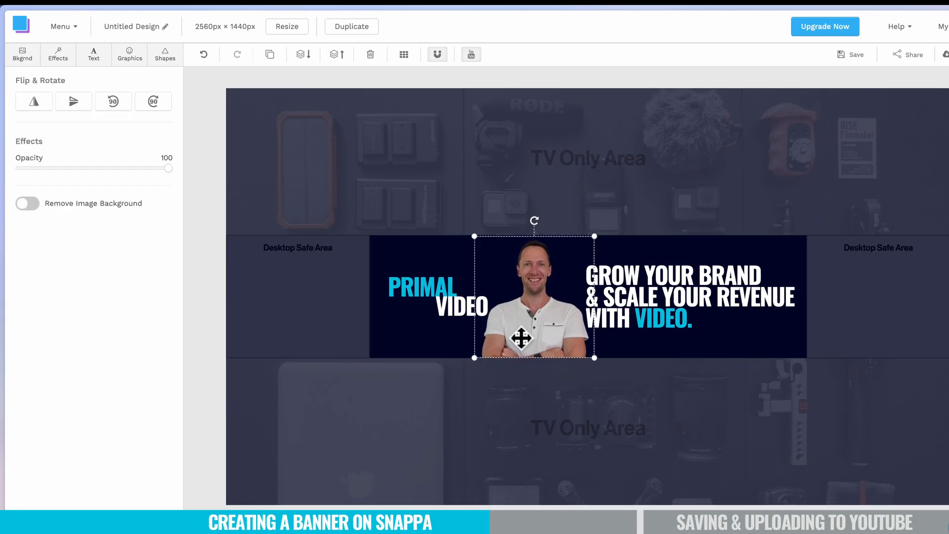
{"action": "left_click", "coordinate": [598, 421]}
{"action": "left_click", "coordinate": [532, 325]}
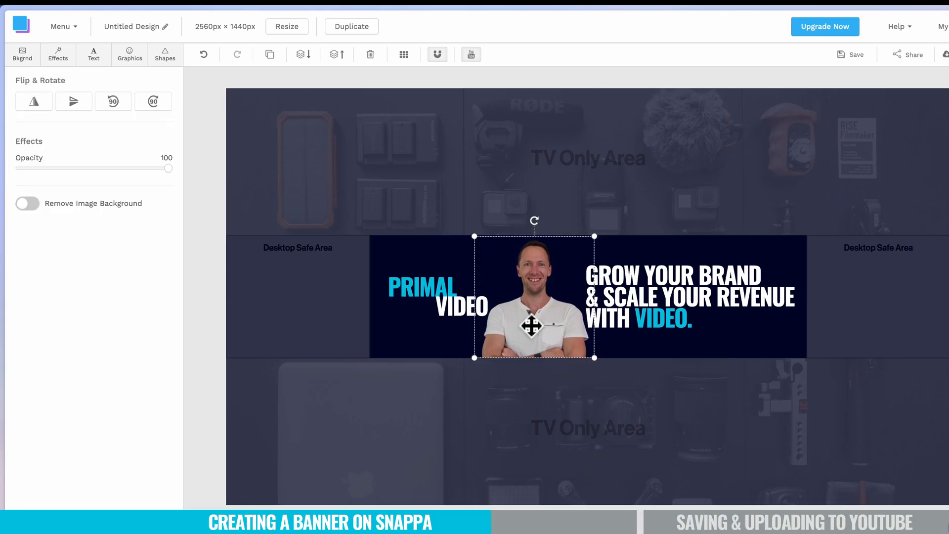
{"action": "left_click", "coordinate": [592, 396]}
{"action": "left_click", "coordinate": [544, 342]}
{"action": "left_click", "coordinate": [562, 388]}
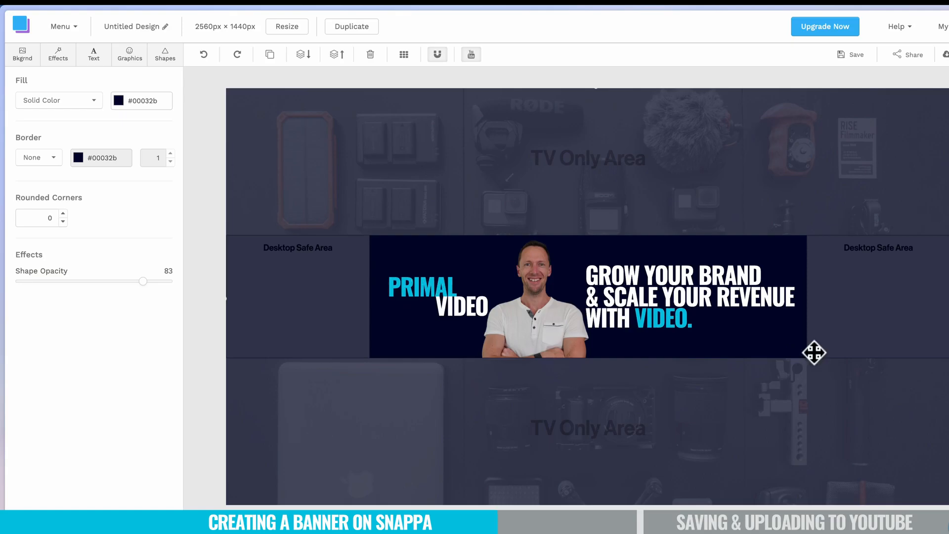
Shift both PRIMAL VIDEO texts slightly left and the full tagline with "VIDEO." slightly right to give the portrait more room.
{"action": "left_click", "coordinate": [455, 307]}
{"action": "left_click", "coordinate": [426, 284], "text": "shift"}
{"action": "left_click_drag", "start_coordinate": [426, 286], "coordinate": [416, 287]}
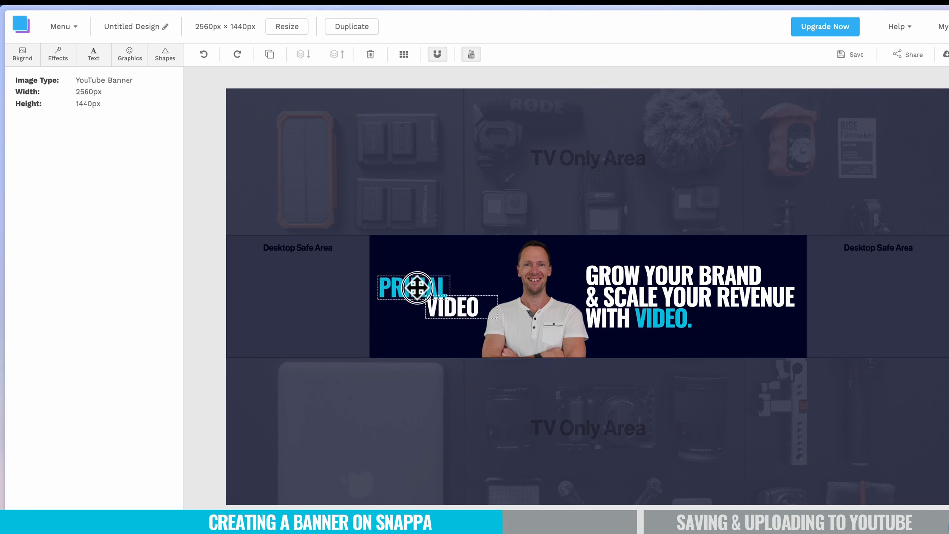
{"action": "left_click", "coordinate": [661, 317]}
{"action": "left_click", "coordinate": [661, 317], "text": "shift"}
{"action": "left_click_drag", "start_coordinate": [661, 317], "coordinate": [670, 316]}
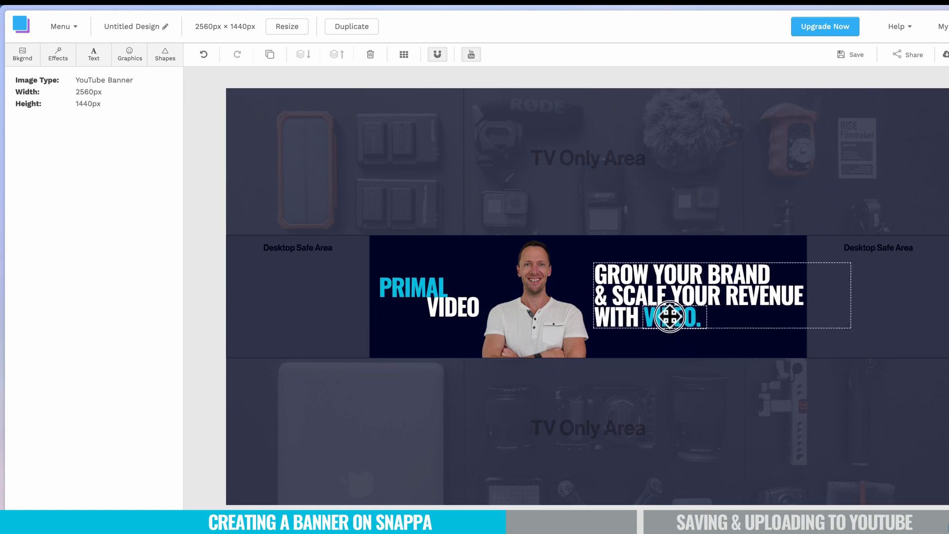
Deselect the tagline and hide the safe zone overlay on the banner.
{"action": "left_click", "coordinate": [461, 96]}
{"action": "left_click", "coordinate": [471, 54]}
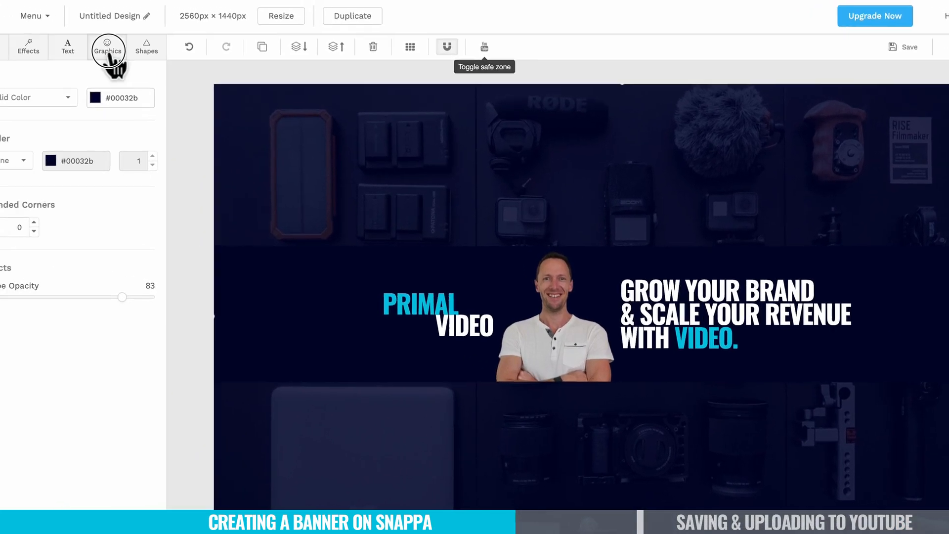
Search the icon graphics for "crown" and add an outlined crown with round tips to the banner.
{"action": "left_click", "coordinate": [143, 60]}
{"action": "left_click", "coordinate": [44, 99]}
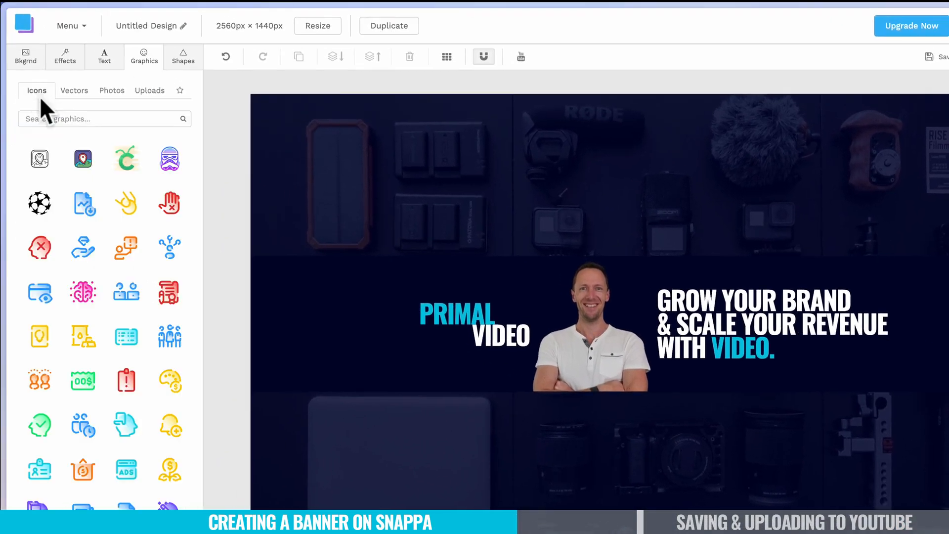
{"action": "left_click", "coordinate": [49, 119]}
{"action": "type", "text": "crown"}
{"action": "key", "text": "Return"}
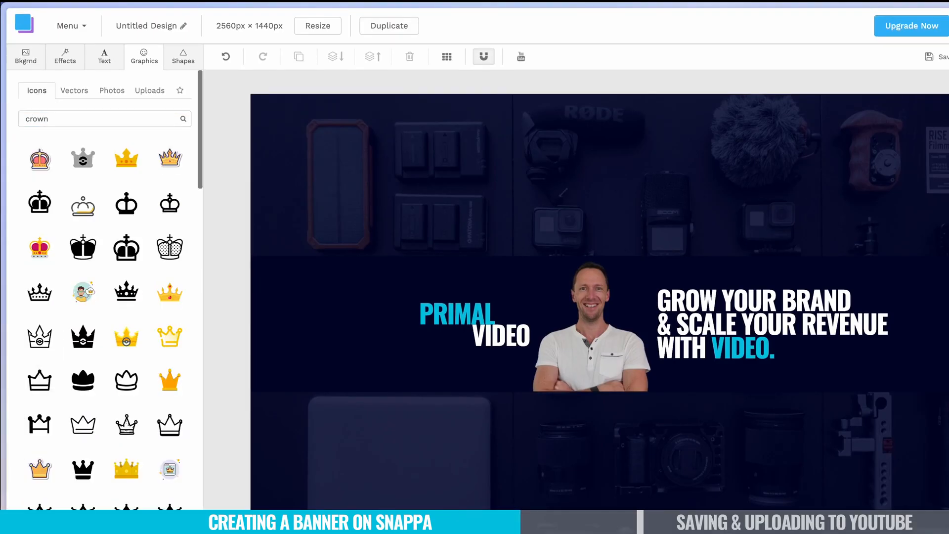
{"action": "left_click", "coordinate": [126, 515]}
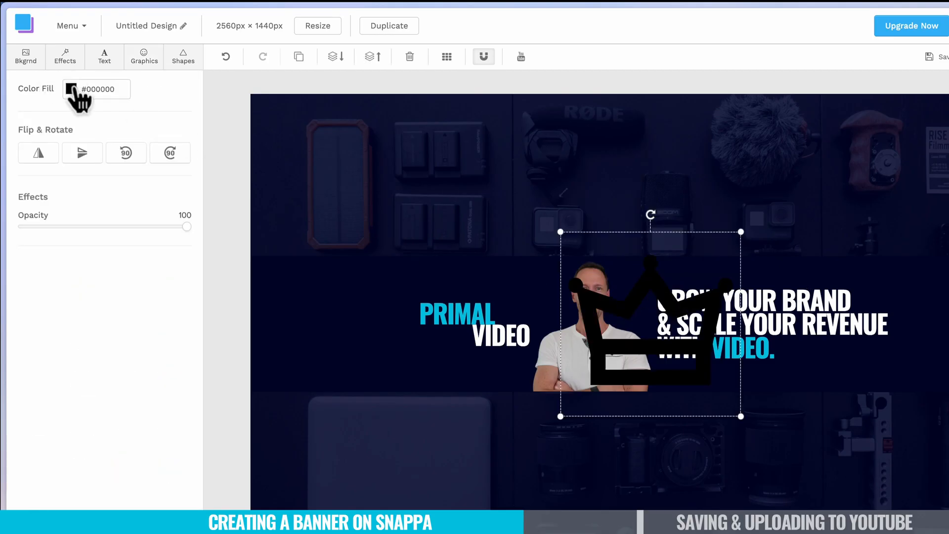
Set the crown's color fill to #48cfad and place it small and tilted on the upper right corner of "BRAND".
{"action": "left_click", "coordinate": [71, 91]}
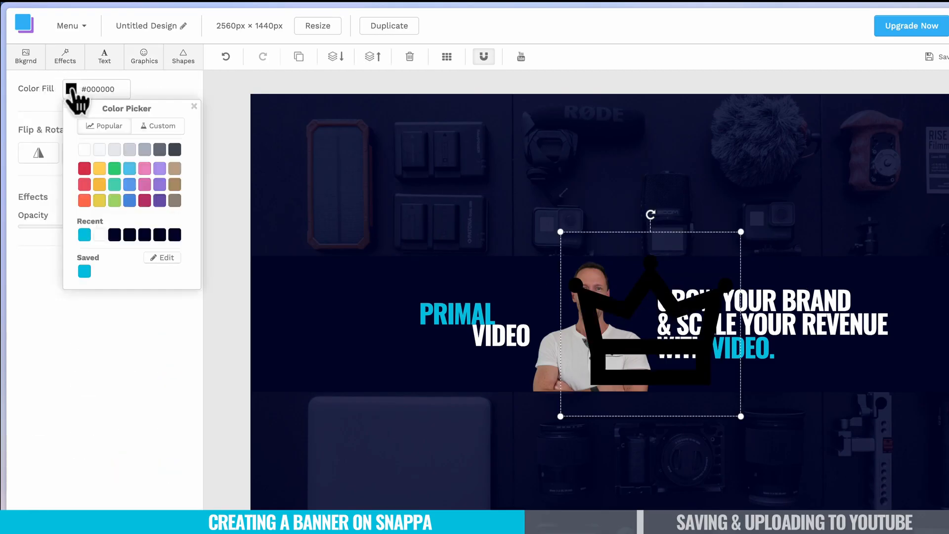
{"action": "left_click", "coordinate": [116, 188]}
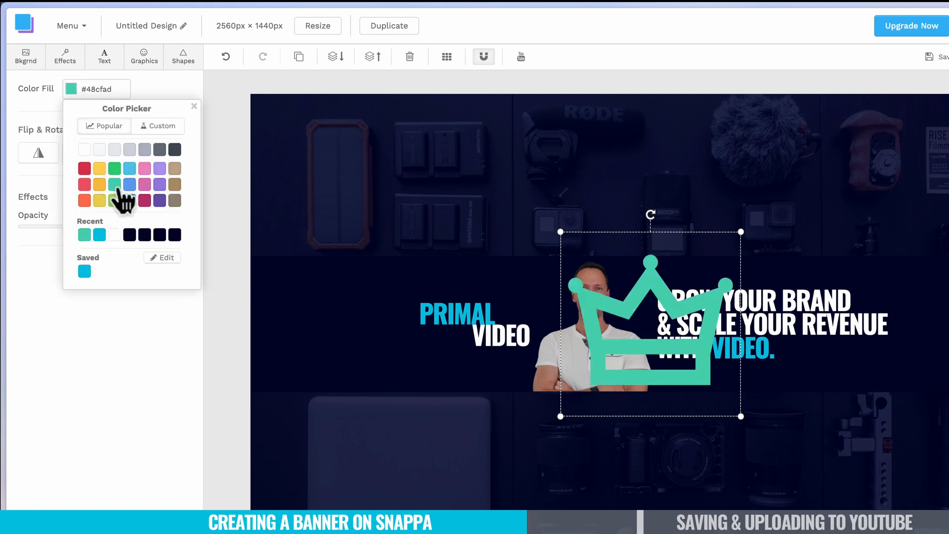
{"action": "left_click_drag", "start_coordinate": [742, 232], "coordinate": [858, 283]}
{"action": "left_click", "coordinate": [217, 220]}
Add a horizontal brush-stroke graphic to the banner and set its color fill to #48cfad.
{"action": "left_click_drag", "start_coordinate": [204, 224], "coordinate": [225, 481]}
{"action": "mouse_move", "coordinate": [53, 430]}
{"action": "left_mouse_down"}
{"action": "mouse_move", "coordinate": [628, 364]}
{"action": "mouse_move", "coordinate": [636, 326]}
{"action": "left_mouse_up"}
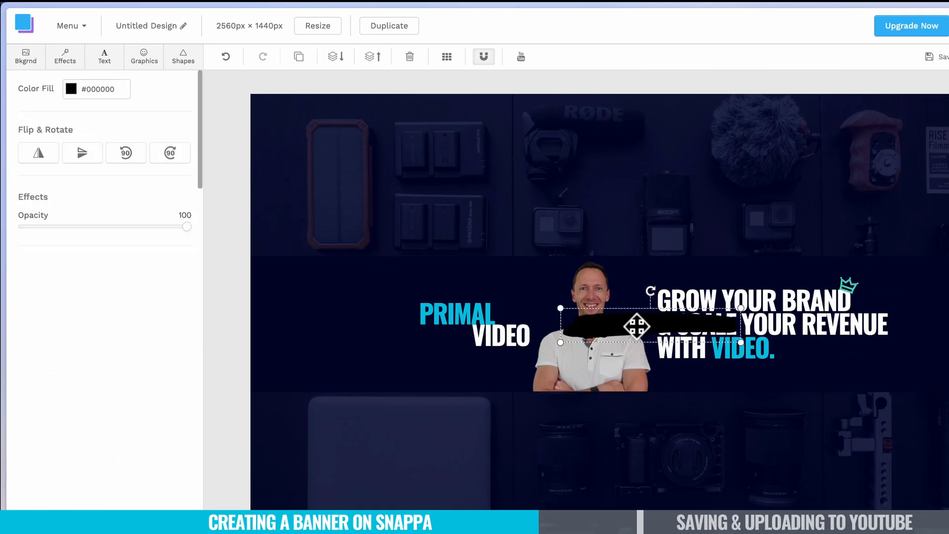
{"action": "left_click", "coordinate": [72, 90]}
{"action": "left_click", "coordinate": [115, 185]}
Shrink the brush stroke, place it as an underline beneath "VIDEO." in the tagline, and lower its opacity.
{"action": "left_click_drag", "start_coordinate": [560, 341], "coordinate": [661, 322]}
{"action": "left_click_drag", "start_coordinate": [707, 315], "coordinate": [740, 367]}
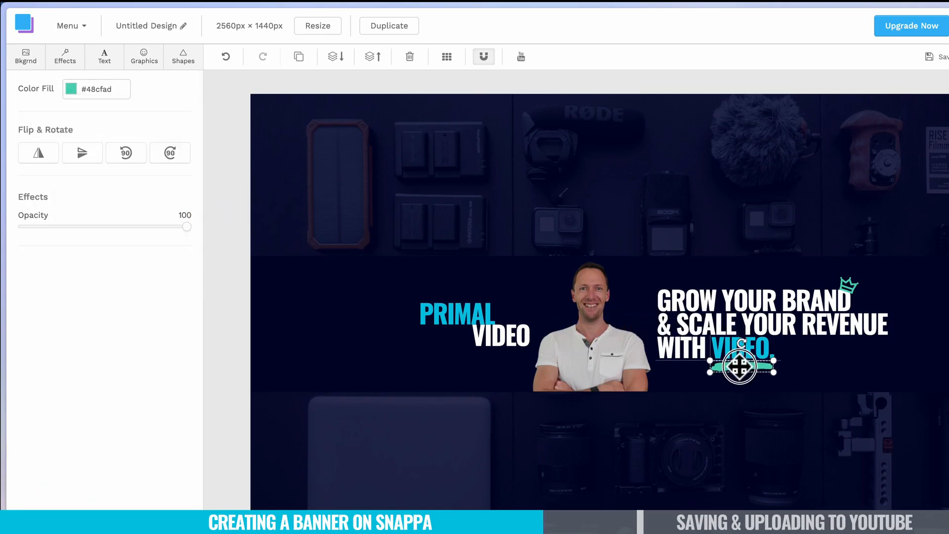
{"action": "left_click_drag", "start_coordinate": [187, 226], "coordinate": [127, 226]}
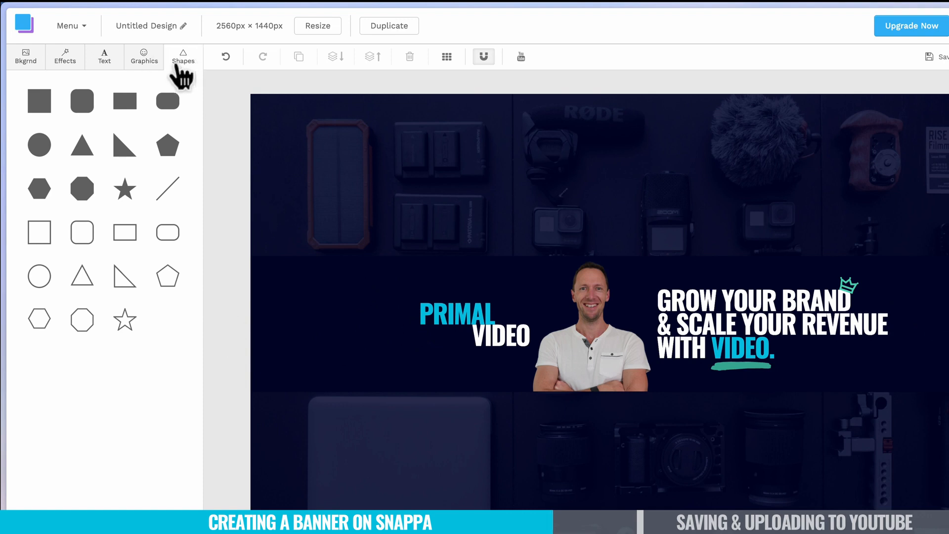
Add a solid right triangle shape to the banner and fill it with #48cfad.
{"action": "left_click", "coordinate": [119, 165]}
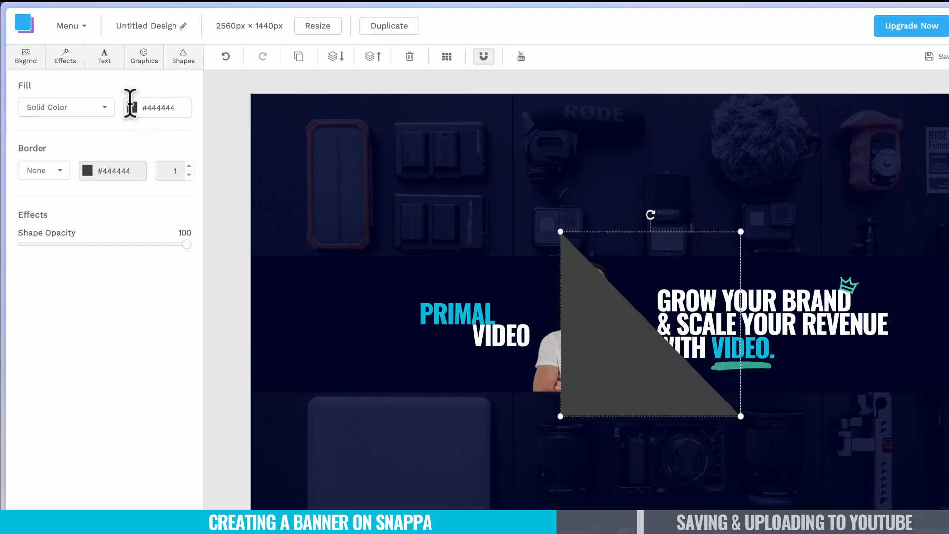
{"action": "left_click", "coordinate": [132, 108]}
{"action": "left_click", "coordinate": [175, 202]}
Shrink the triangle into a small right-pointing arrow at the band's left edge and lower its opacity to 65.
{"action": "left_click_drag", "start_coordinate": [742, 416], "coordinate": [579, 250]}
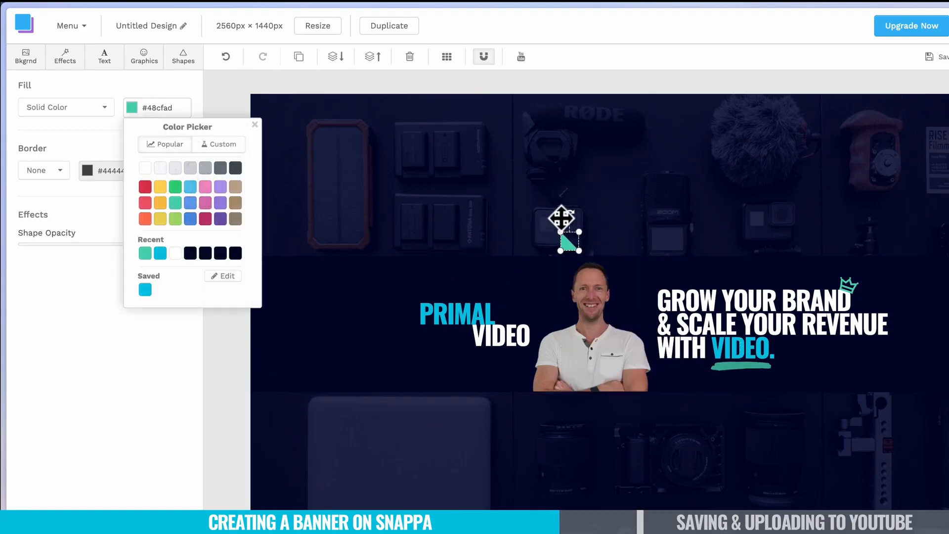
{"action": "left_click_drag", "start_coordinate": [569, 214], "coordinate": [264, 325]}
{"action": "left_click_drag", "start_coordinate": [187, 244], "coordinate": [129, 245]}
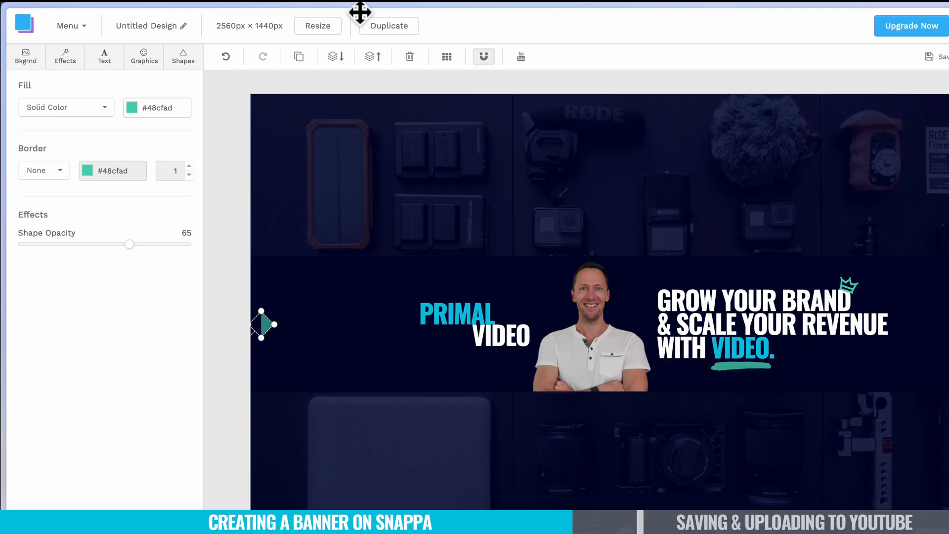
Duplicate the arrow repeatedly to build a horizontal row of six between the banner's left edge and "PRIMAL", removing the surplus copy.
{"action": "left_click", "coordinate": [300, 58]}
{"action": "left_click_drag", "start_coordinate": [269, 331], "coordinate": [291, 329]}
{"action": "left_click", "coordinate": [265, 322]}
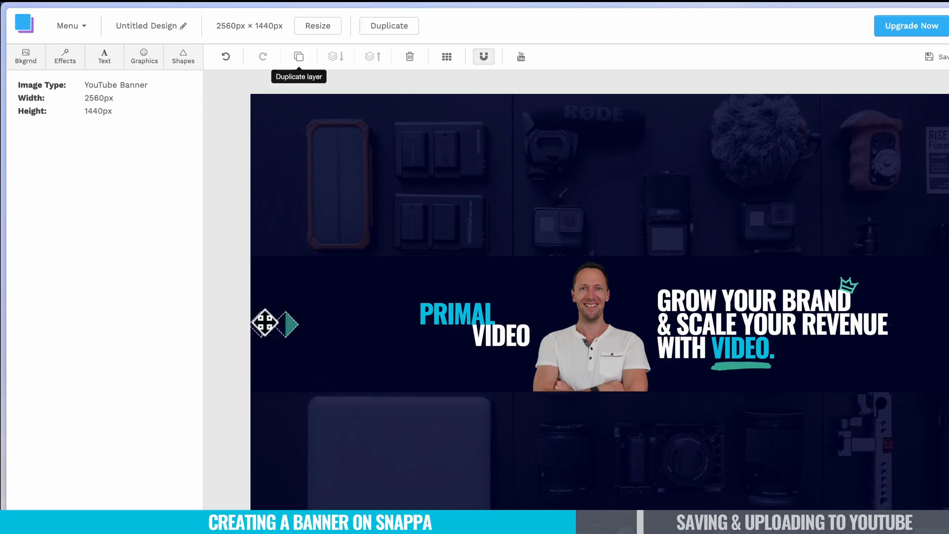
{"action": "left_click", "coordinate": [299, 57]}
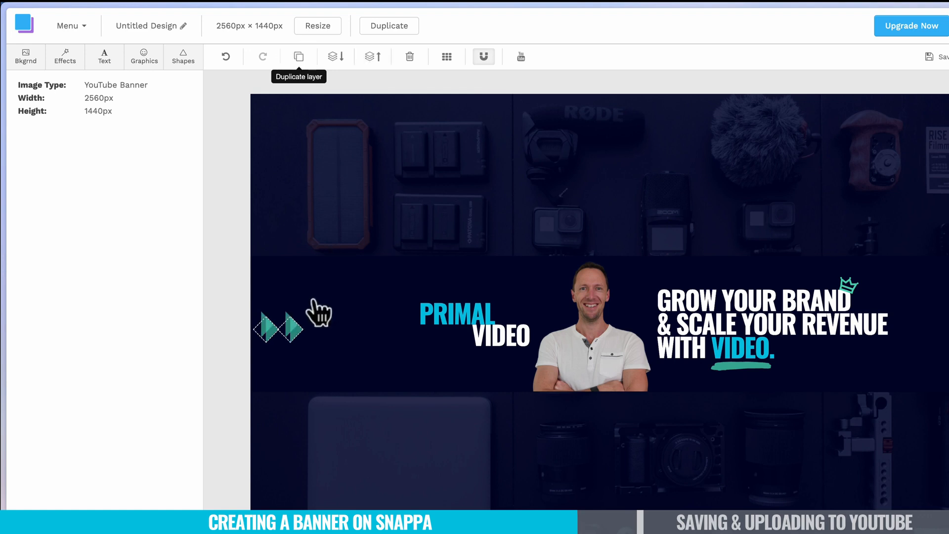
{"action": "left_click_drag", "start_coordinate": [298, 331], "coordinate": [441, 331]}
{"action": "left_click", "coordinate": [298, 57]}
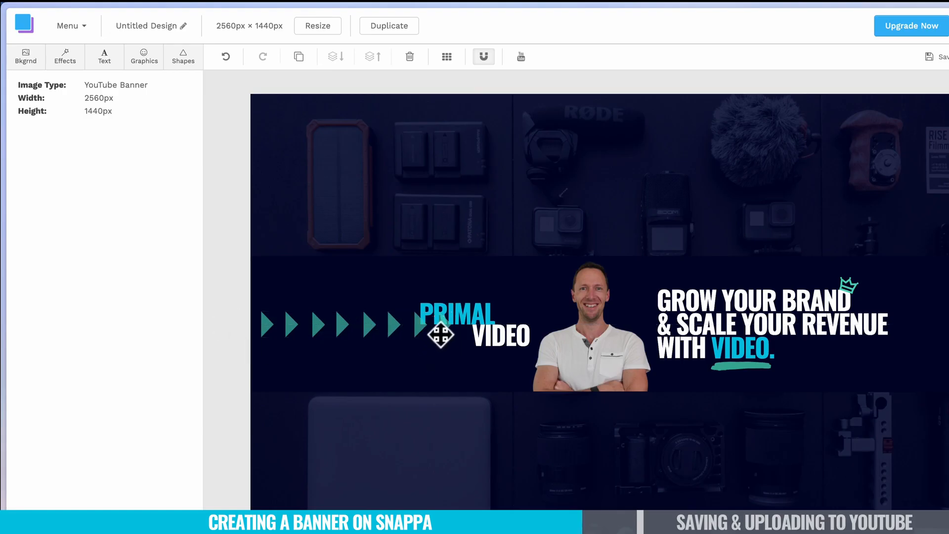
{"action": "left_click", "coordinate": [441, 335]}
Select all six arrows together and shift the row slightly right to sit evenly between the banner edge and "PRIMAL".
{"action": "left_click", "coordinate": [388, 327]}
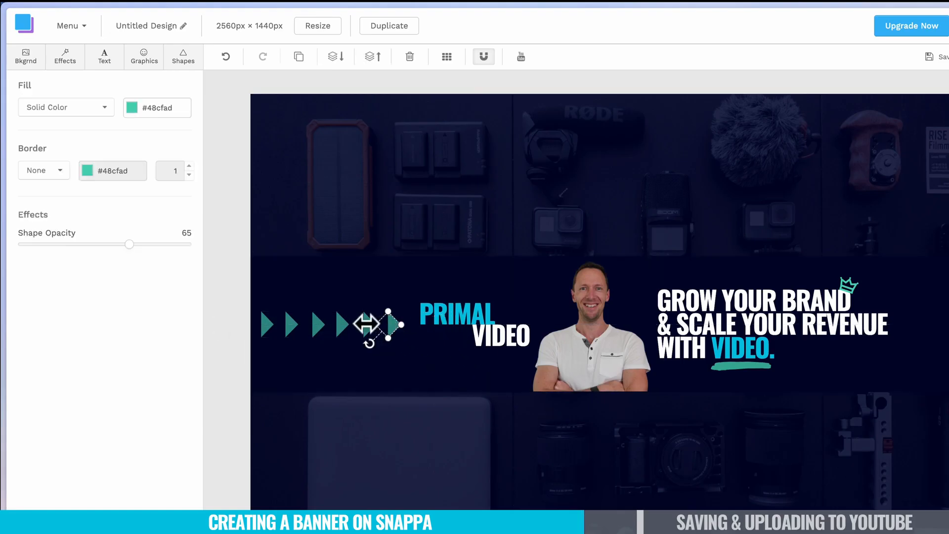
{"action": "left_click", "coordinate": [368, 326], "text": "shift"}
{"action": "left_click", "coordinate": [341, 327], "text": "shift"}
{"action": "left_click", "coordinate": [312, 326], "text": "shift"}
{"action": "left_click", "coordinate": [291, 325], "text": "shift"}
{"action": "left_click", "coordinate": [267, 323], "text": "shift"}
{"action": "left_click_drag", "start_coordinate": [268, 322], "coordinate": [273, 322]}
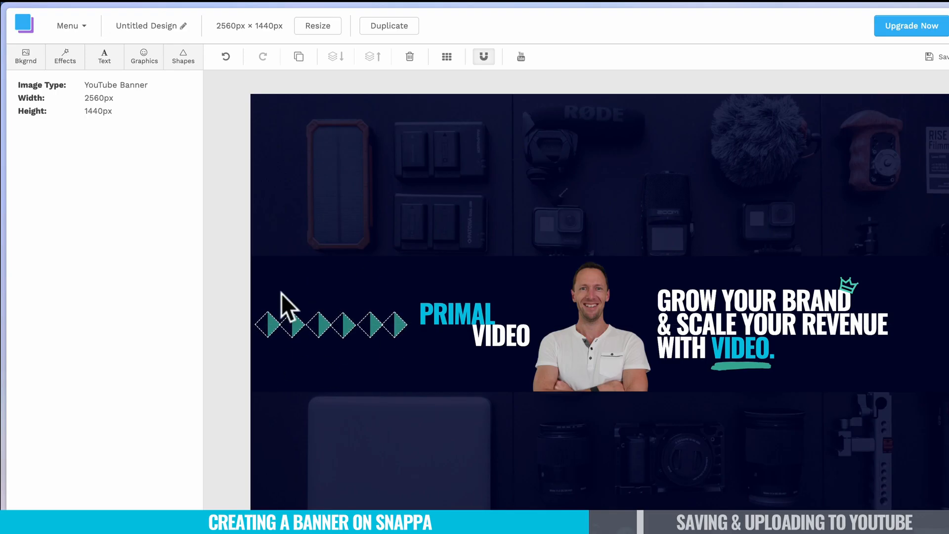
Duplicate the row of six arrows and place the copy between the tagline and the banner's right edge, level with the original row.
{"action": "left_click", "coordinate": [300, 58]}
{"action": "left_click_drag", "start_coordinate": [402, 342], "coordinate": [906, 399]}
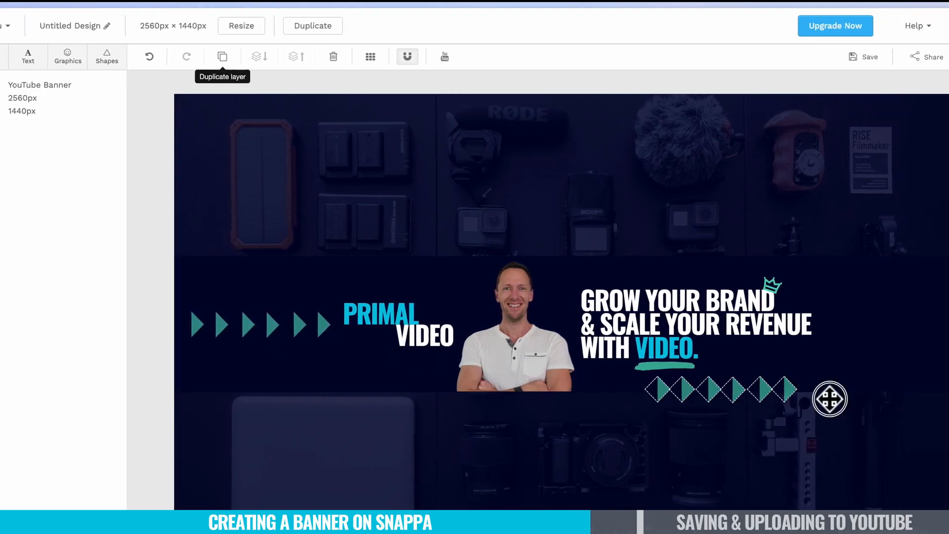
{"action": "left_click_drag", "start_coordinate": [830, 398], "coordinate": [948, 333]}
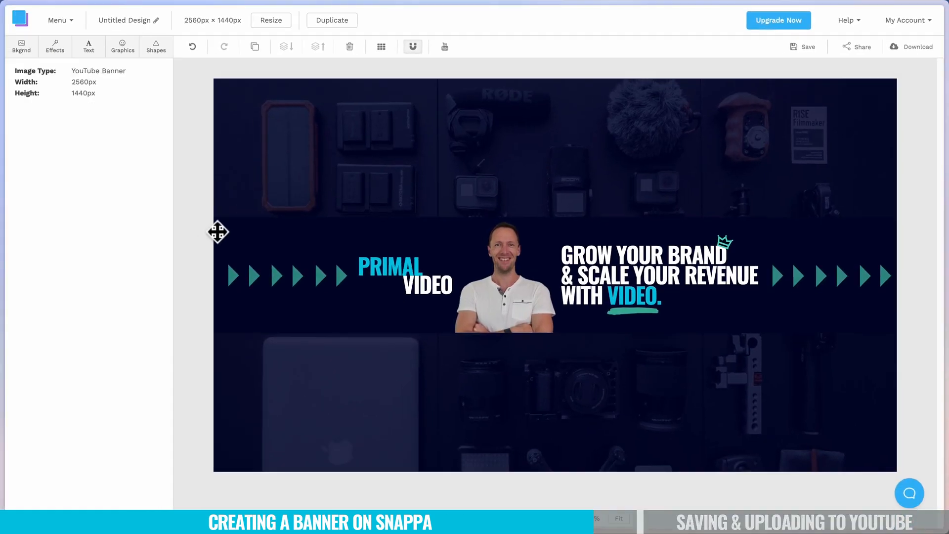
Add the vector graphic of scattered hand-drawn triangles and circles to the banner.
{"action": "left_click", "coordinate": [155, 49]}
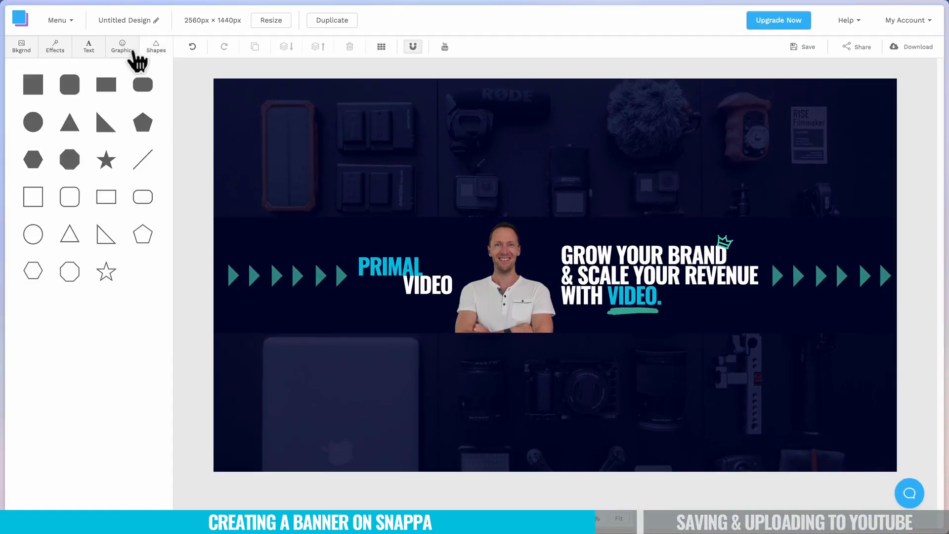
{"action": "left_click", "coordinate": [114, 46]}
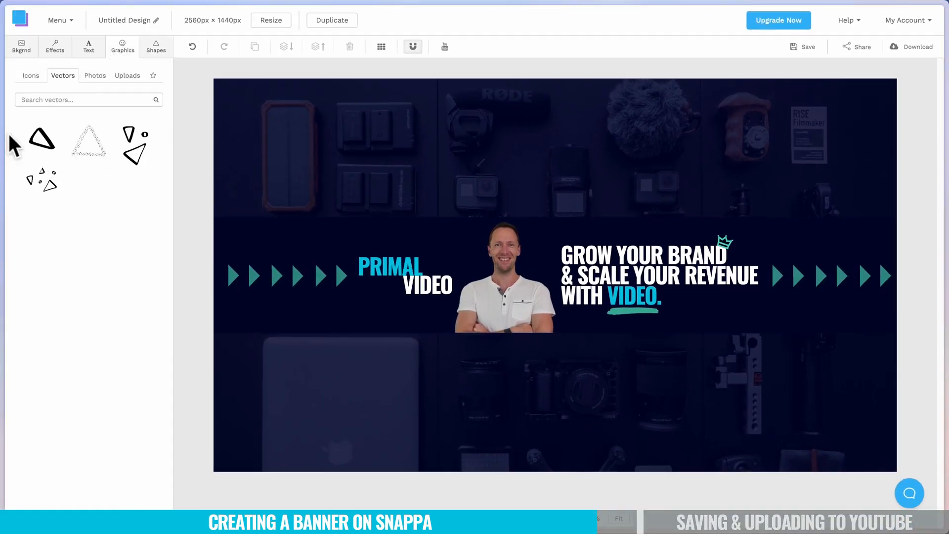
{"action": "left_click", "coordinate": [36, 179]}
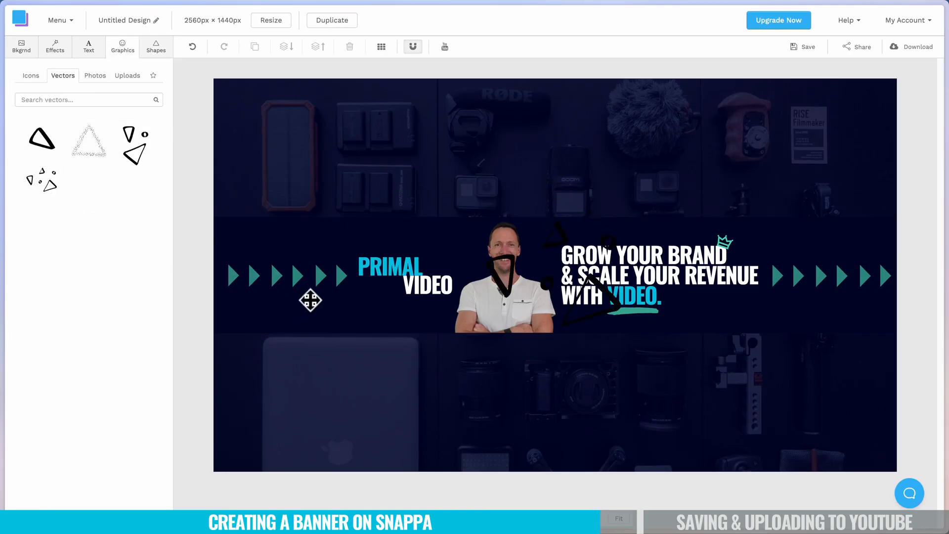
Set the scattered-triangle graphic's custom color fill to #0f1c40 and its opacity to 77.
{"action": "left_click", "coordinate": [133, 106]}
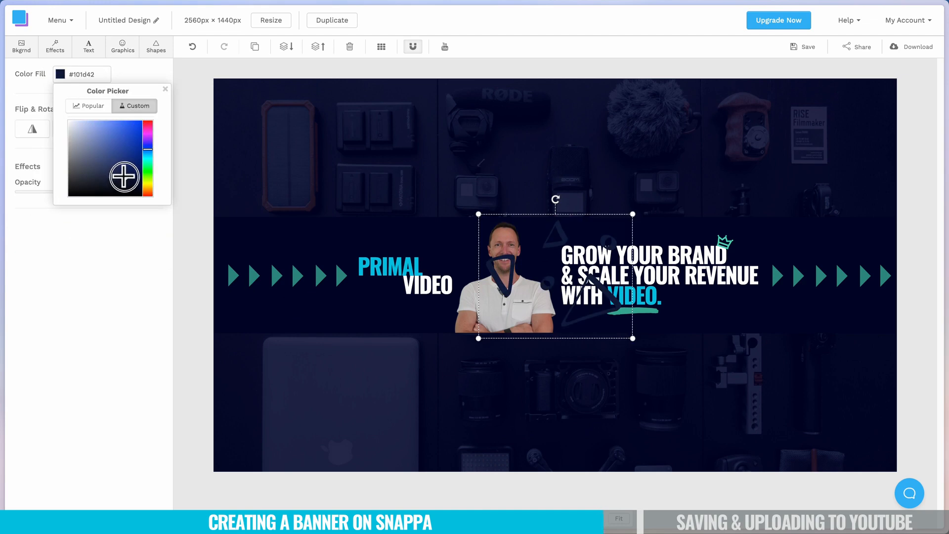
{"action": "left_click", "coordinate": [165, 89]}
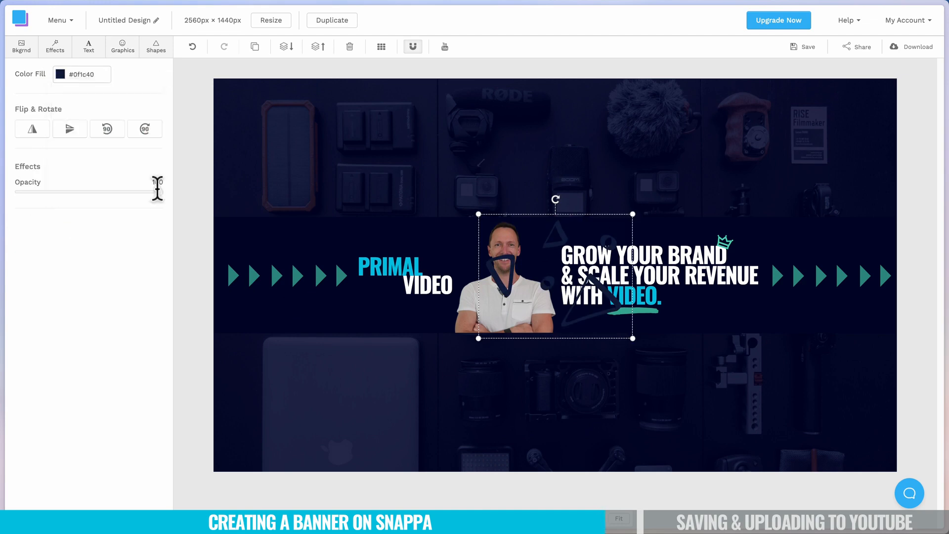
{"action": "left_click_drag", "start_coordinate": [157, 191], "coordinate": [127, 191]}
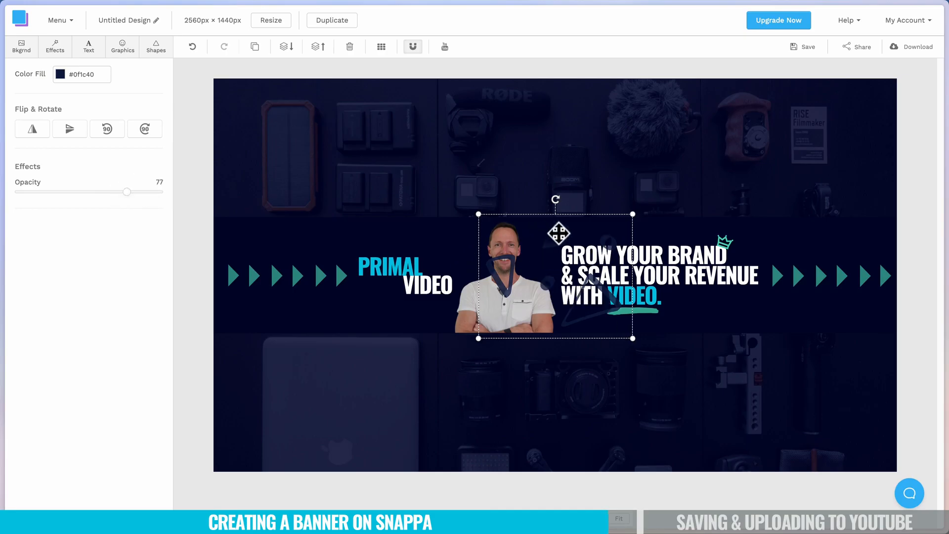
Send the scattered-triangle graphic behind the portrait and tagline and move it over the row of arrows beside "PRIMAL".
{"action": "left_click", "coordinate": [287, 47]}
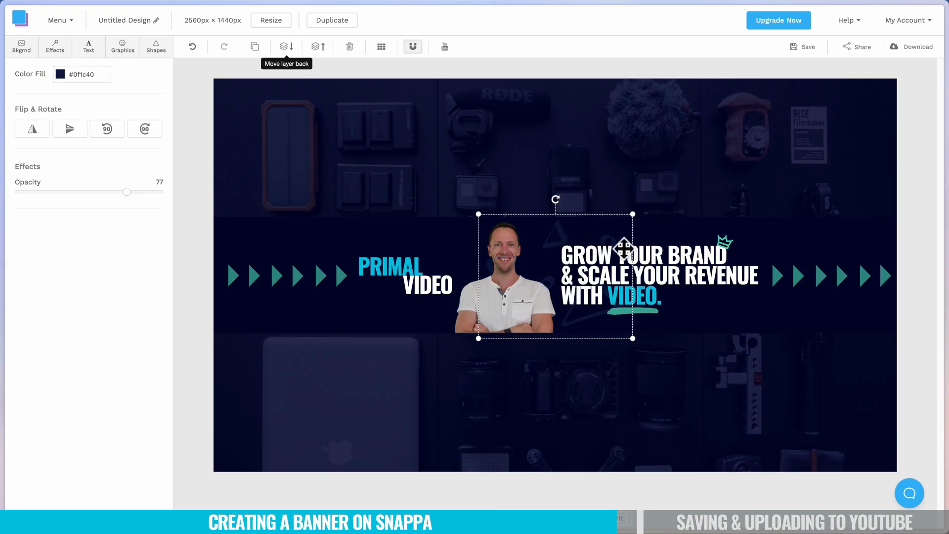
{"action": "left_click_drag", "start_coordinate": [557, 231], "coordinate": [542, 259]}
{"action": "left_click_drag", "start_coordinate": [561, 232], "coordinate": [301, 236]}
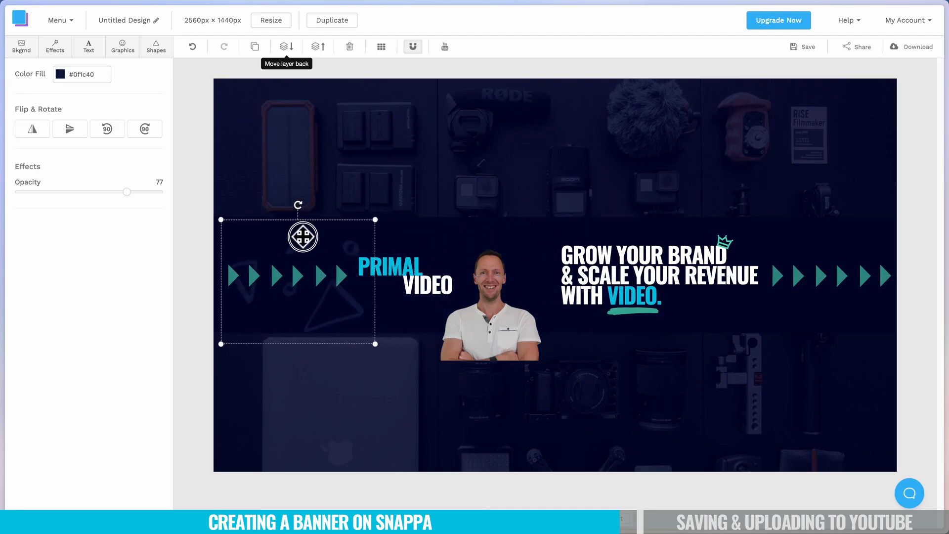
Lower the scattered-triangle graphic's opacity to 37 and place an upside-down duplicate behind the arrows beside the tagline.
{"action": "left_click_drag", "start_coordinate": [127, 193], "coordinate": [71, 192]}
{"action": "left_click", "coordinate": [255, 46]}
{"action": "left_click_drag", "start_coordinate": [303, 242], "coordinate": [815, 243]}
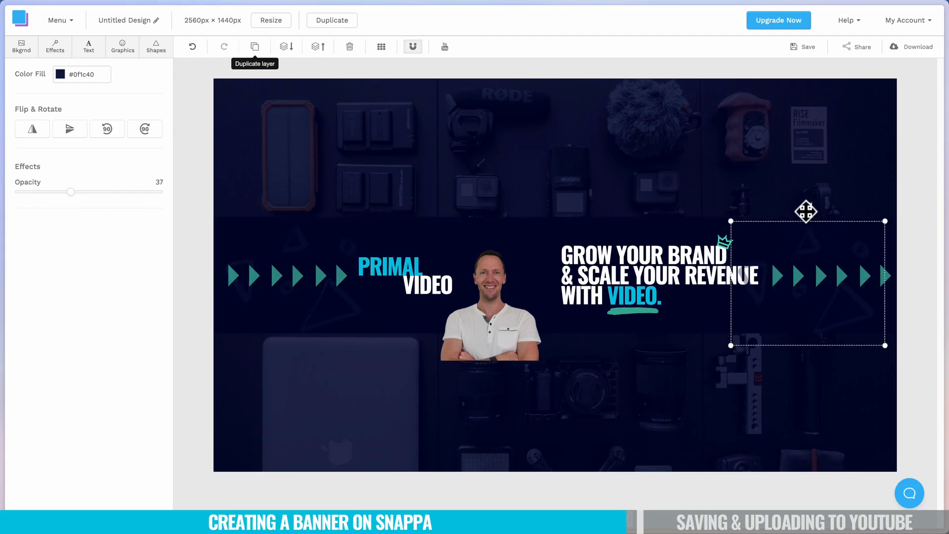
{"action": "left_click_drag", "start_coordinate": [808, 206], "coordinate": [803, 381]}
{"action": "left_click", "coordinate": [287, 46]}
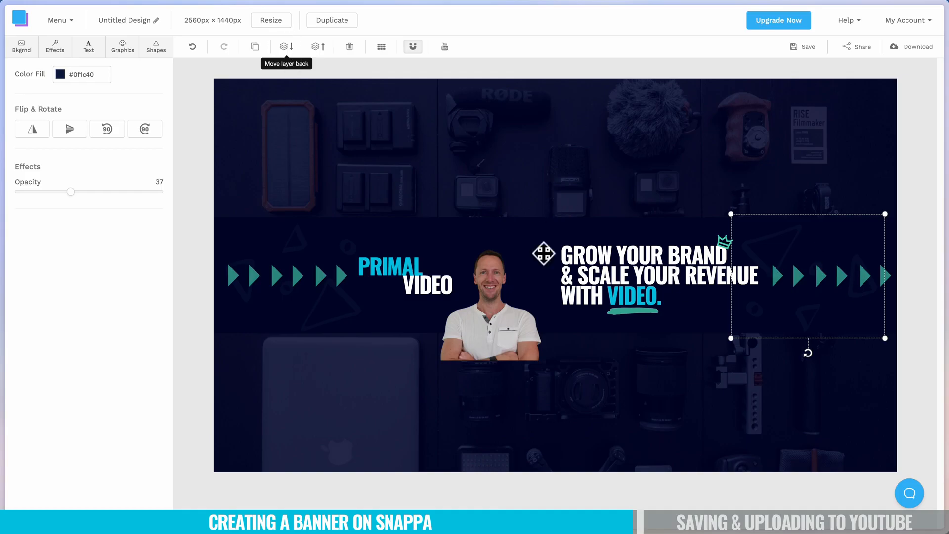
Move the portrait back up so its lower edge lines up with the bottom of the dark central band.
{"action": "left_click_drag", "start_coordinate": [504, 325], "coordinate": [508, 299]}
{"action": "left_click", "coordinate": [638, 336]}
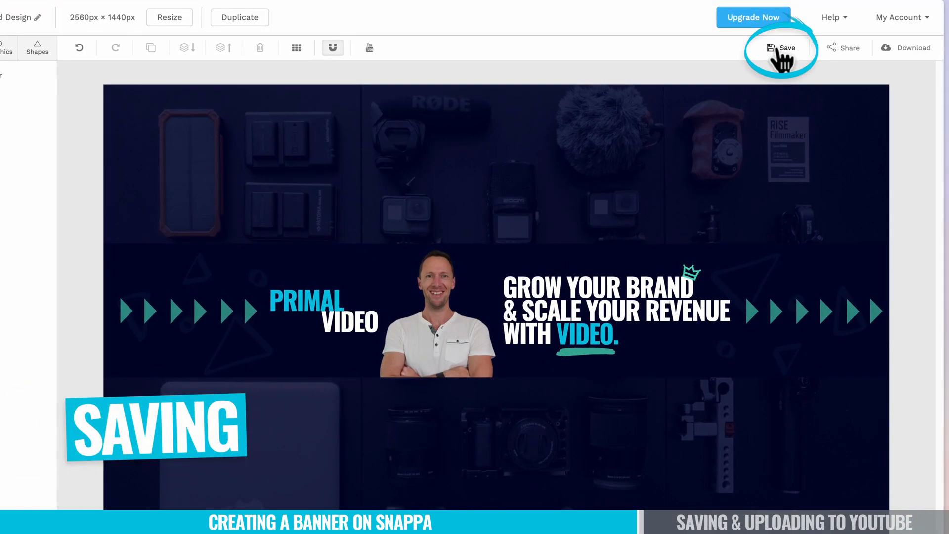
Download the finished banner as a high-res PNG.
{"action": "left_click", "coordinate": [30, 17]}
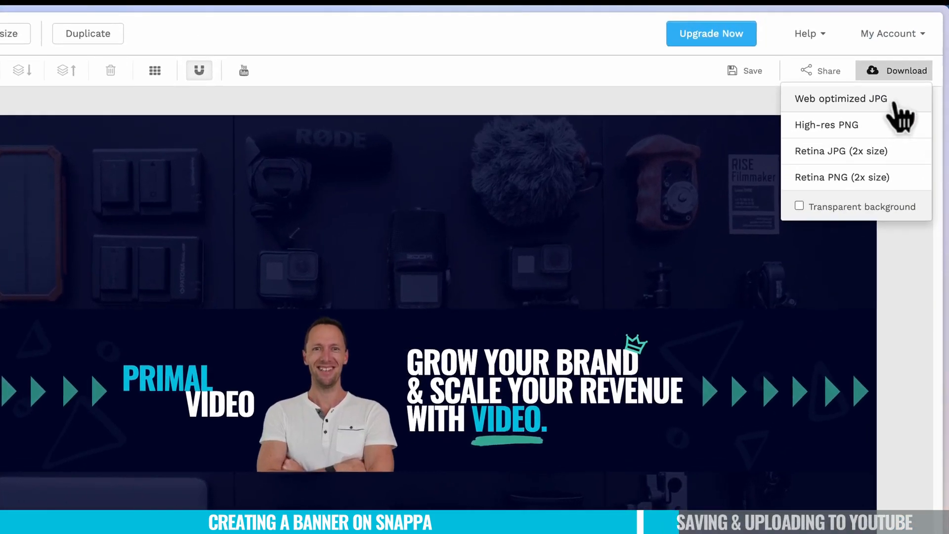
{"action": "left_click", "coordinate": [874, 129]}
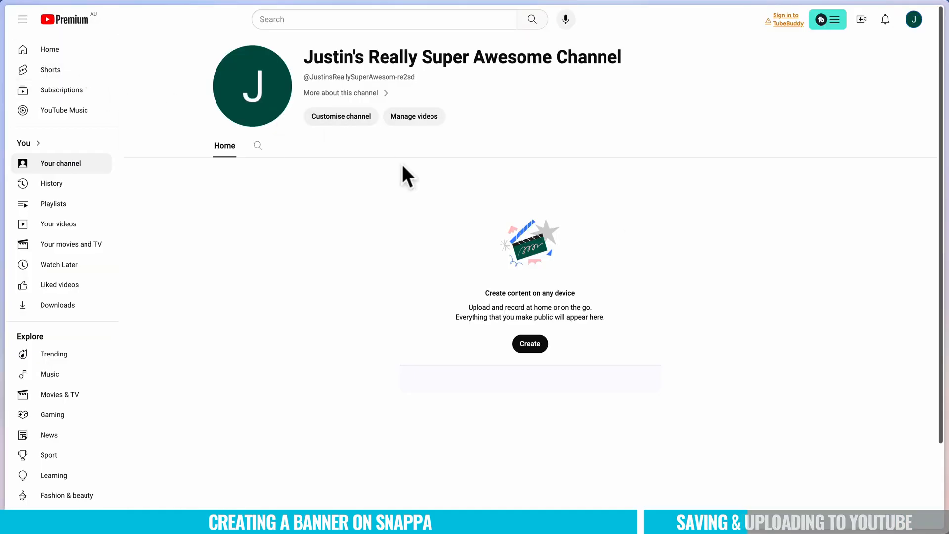
Switch to YouTube Studio from the channel account and open the channel customisation's branding settings.
{"action": "left_click", "coordinate": [914, 19]}
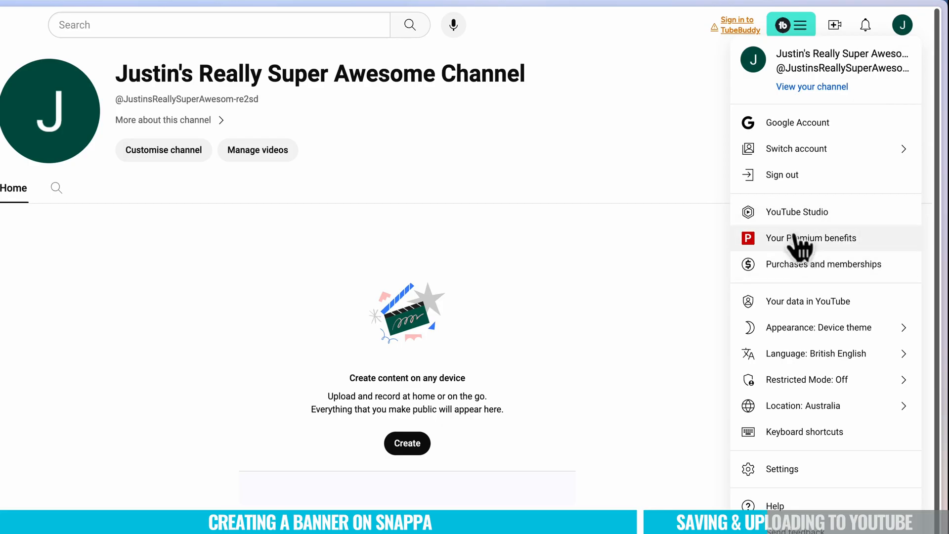
{"action": "left_click", "coordinate": [795, 213]}
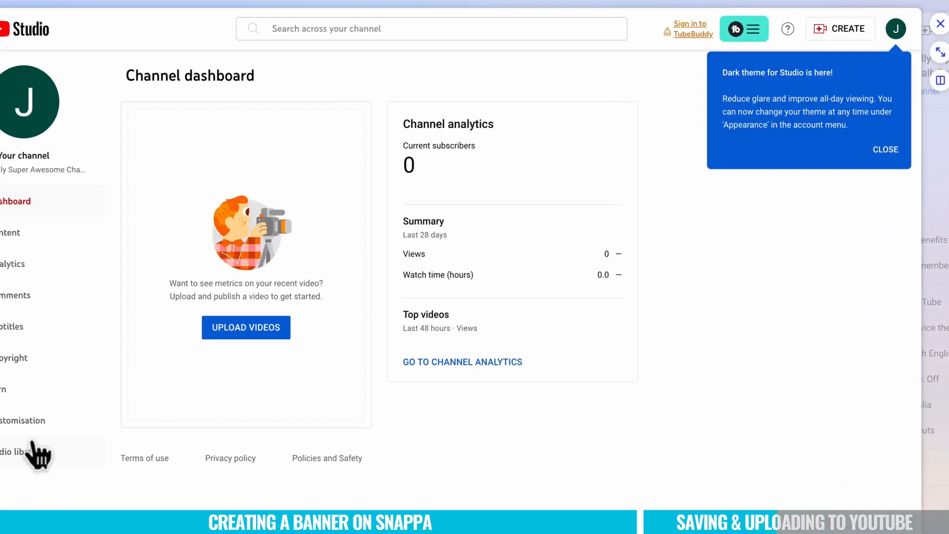
{"action": "left_click", "coordinate": [178, 421]}
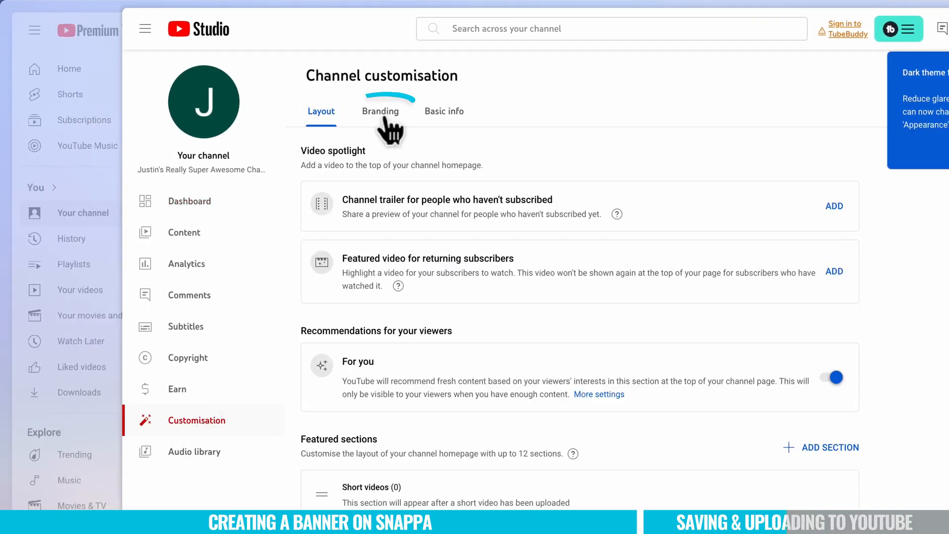
{"action": "left_click", "coordinate": [385, 121]}
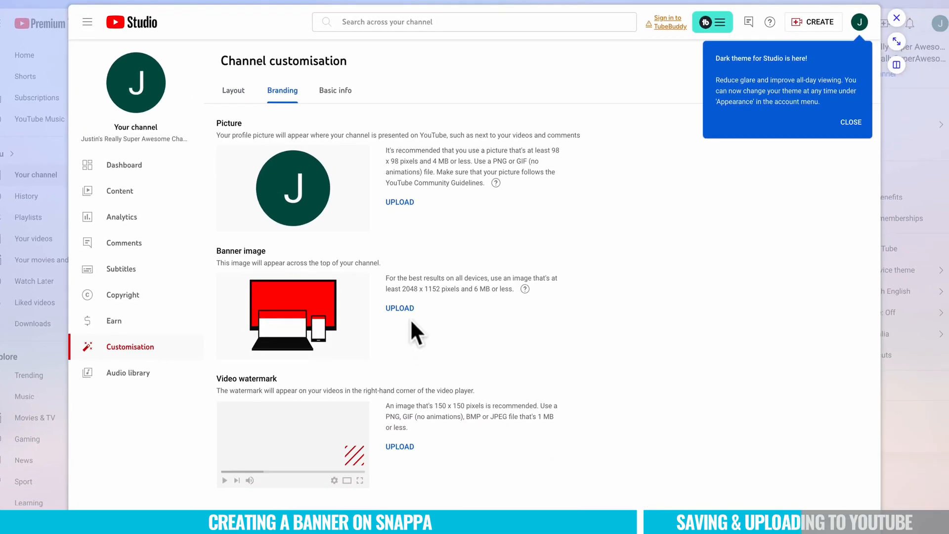
Upload the downloaded PRIMAL VIDEO banner as the channel's banner image and accept its crop.
{"action": "left_click", "coordinate": [401, 309]}
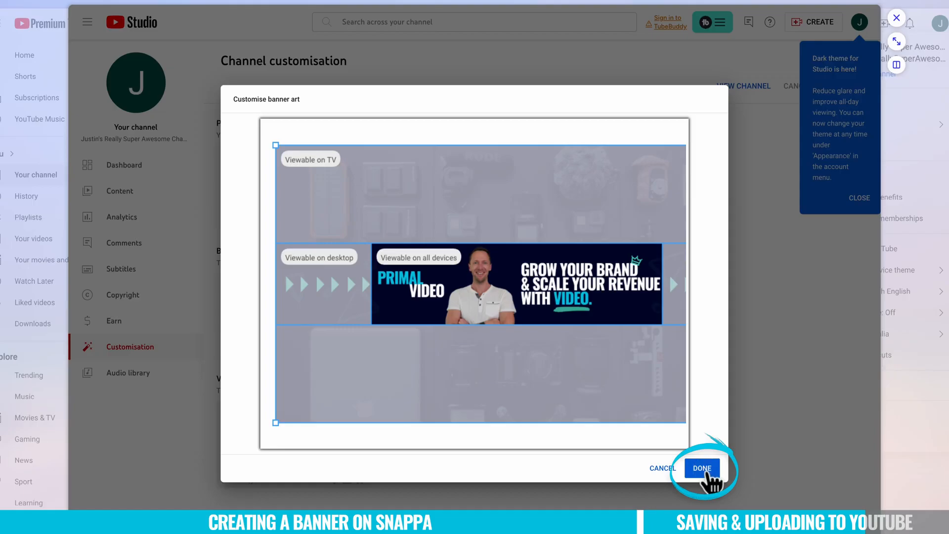
{"action": "left_click", "coordinate": [707, 472]}
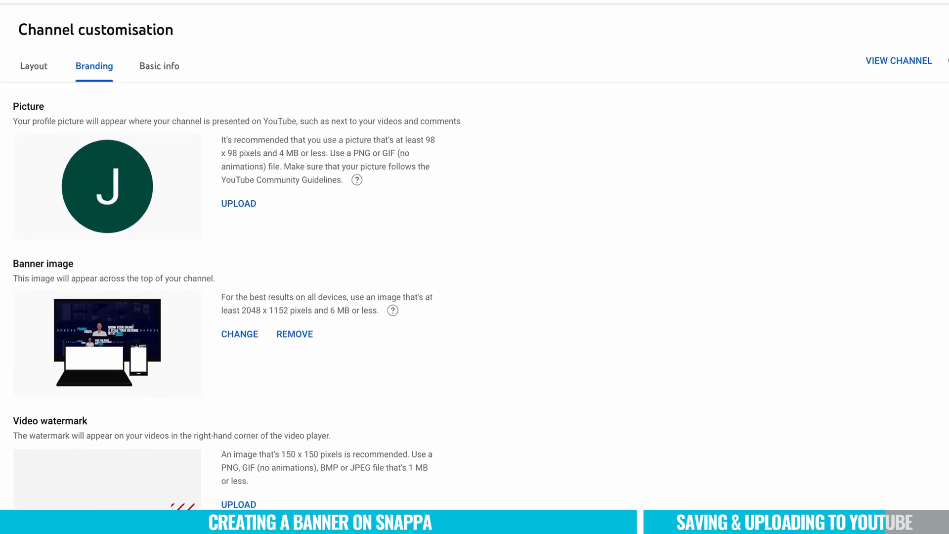
Publish the branding changes and view the channel page.
{"action": "left_click", "coordinate": [897, 102]}
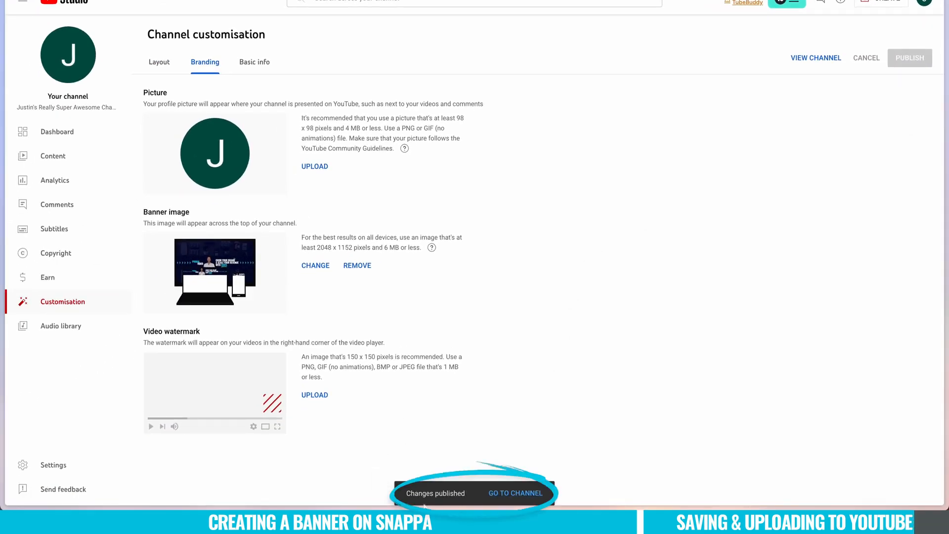
{"action": "left_click", "coordinate": [813, 58]}
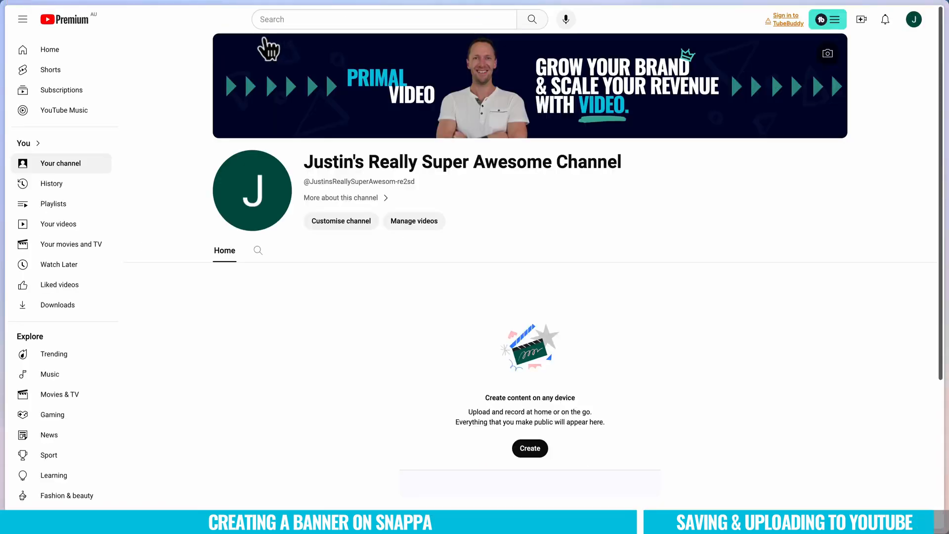